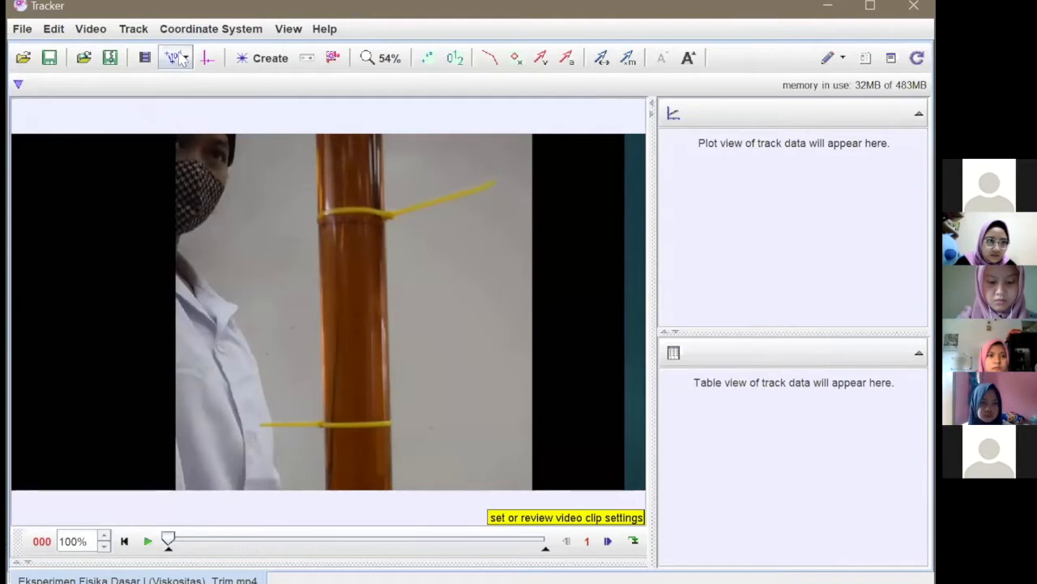
- Add a calibration stick on the tube with one end at the upper yellow tie and the other at the lower yellow tie
click(185, 61)
mouse_move(188, 81)
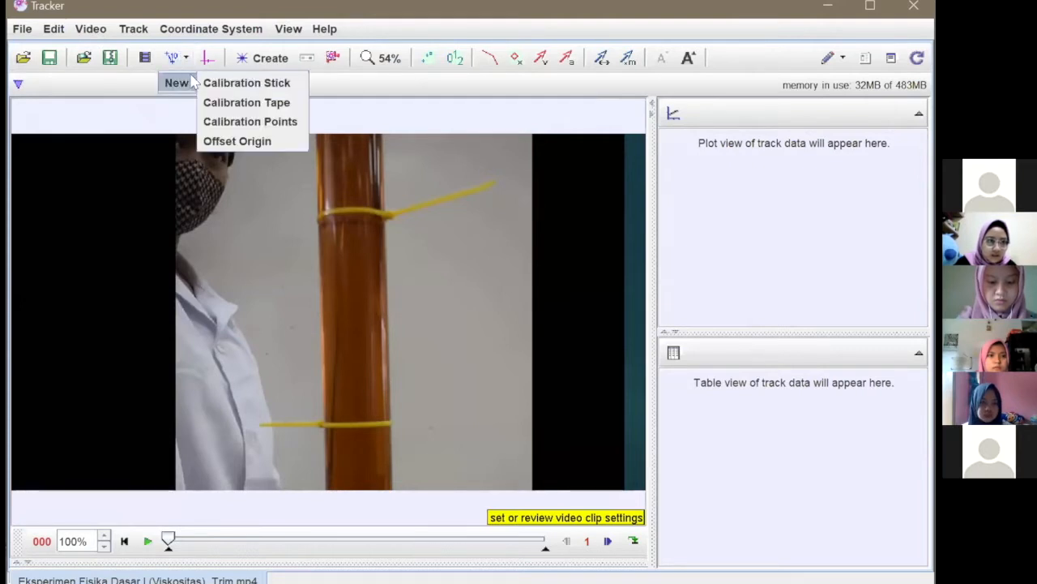
click(237, 84)
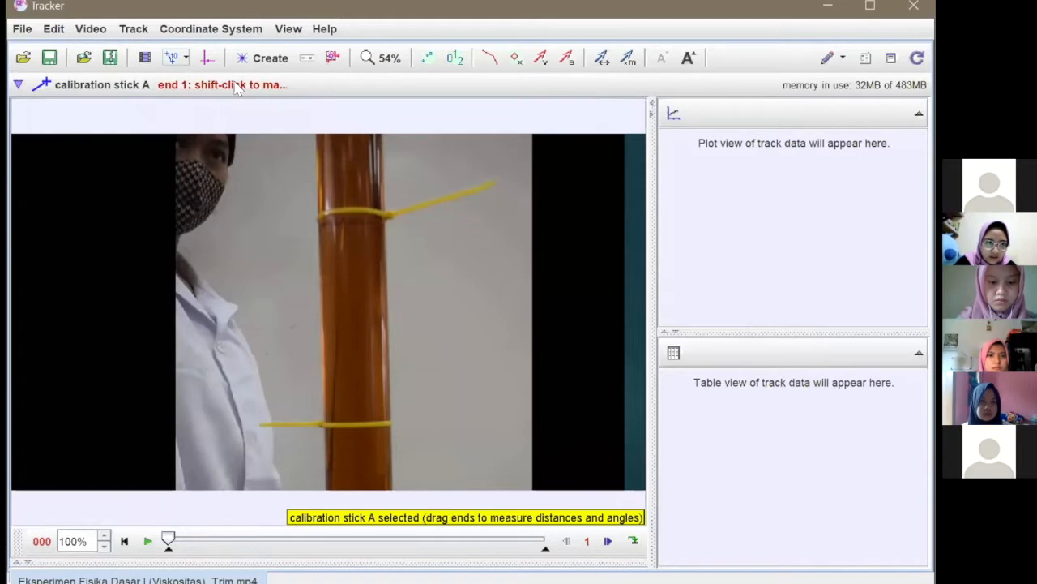
shift+click(346, 207)
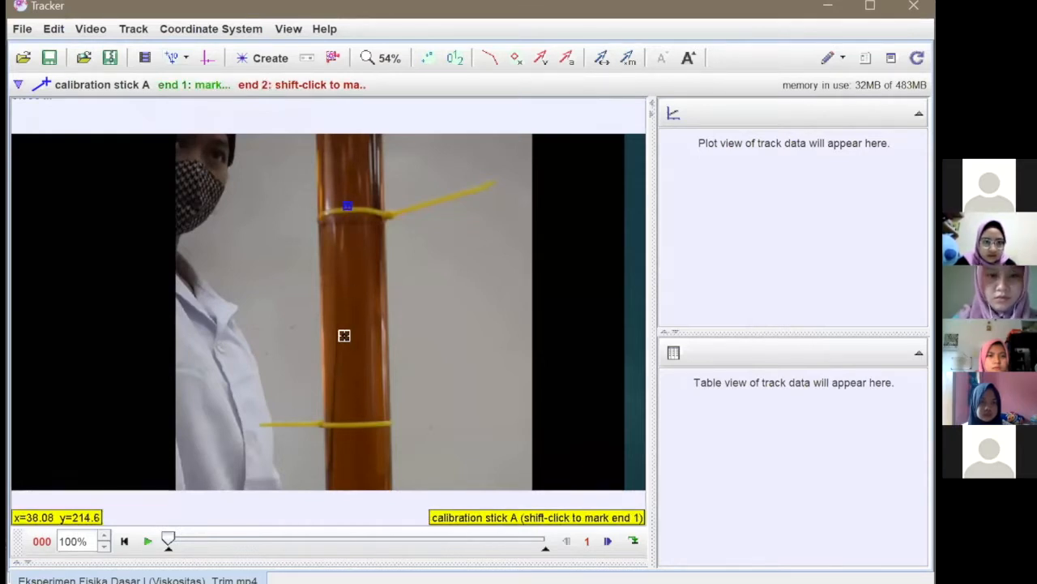
shift+click(351, 426)
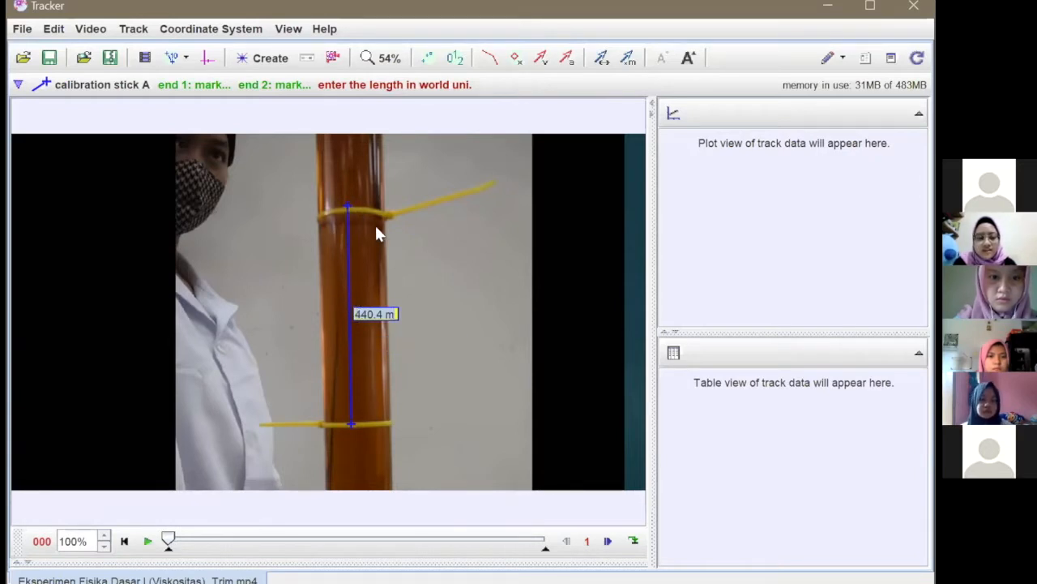
- Set the calibration stick's length to 0.14 m
click(382, 313)
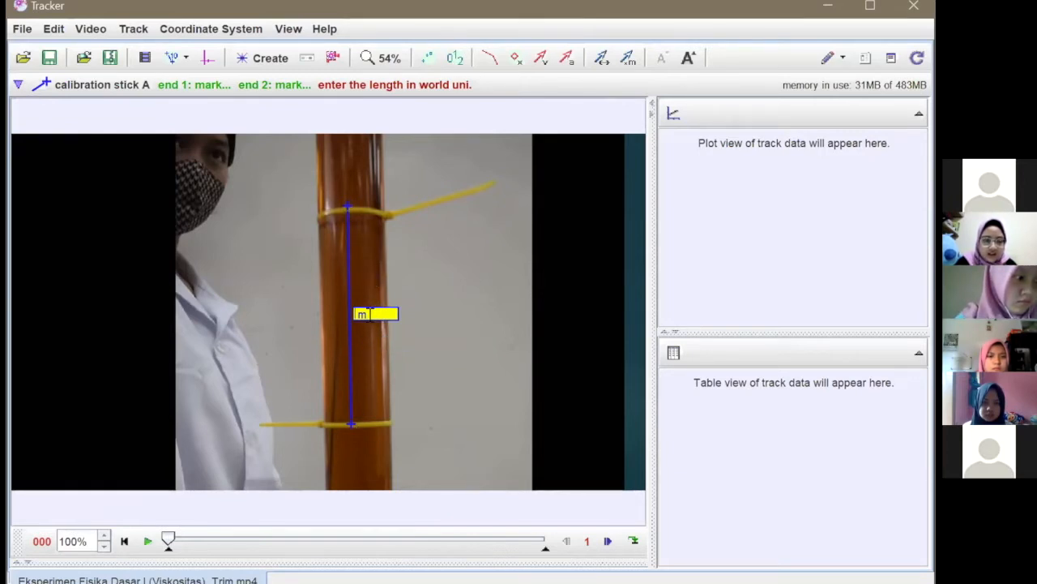
text(0.14)
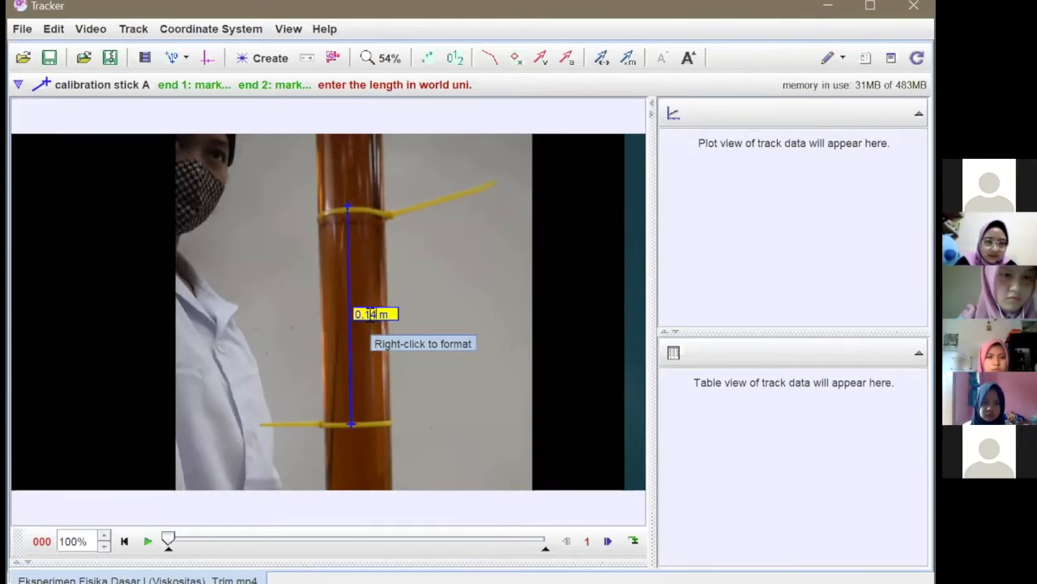
key(Return)
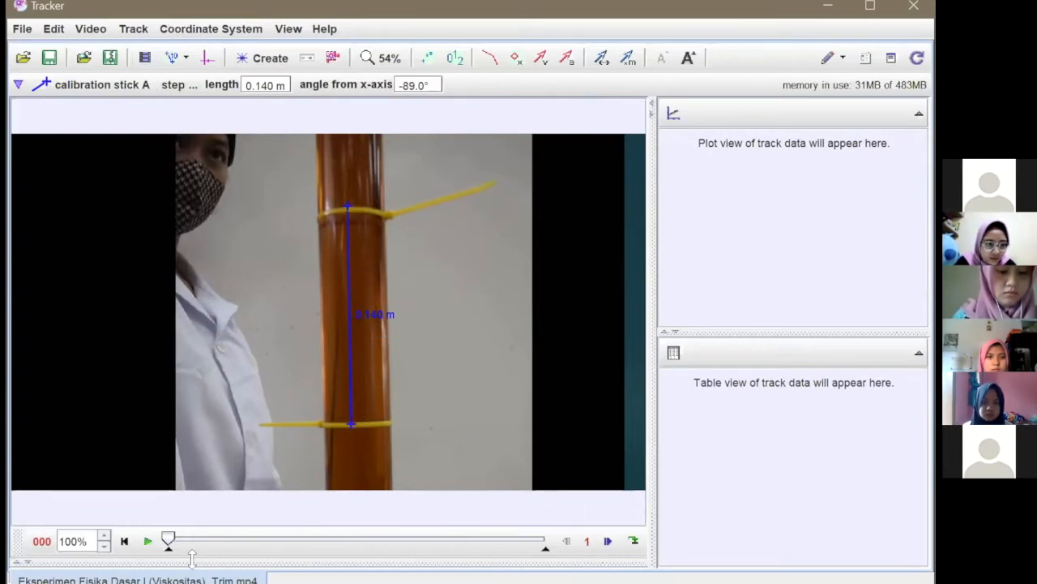
- Play the video to frame 113 and realign both calibration stick ends with the upper and lower yellow ties
click(148, 540)
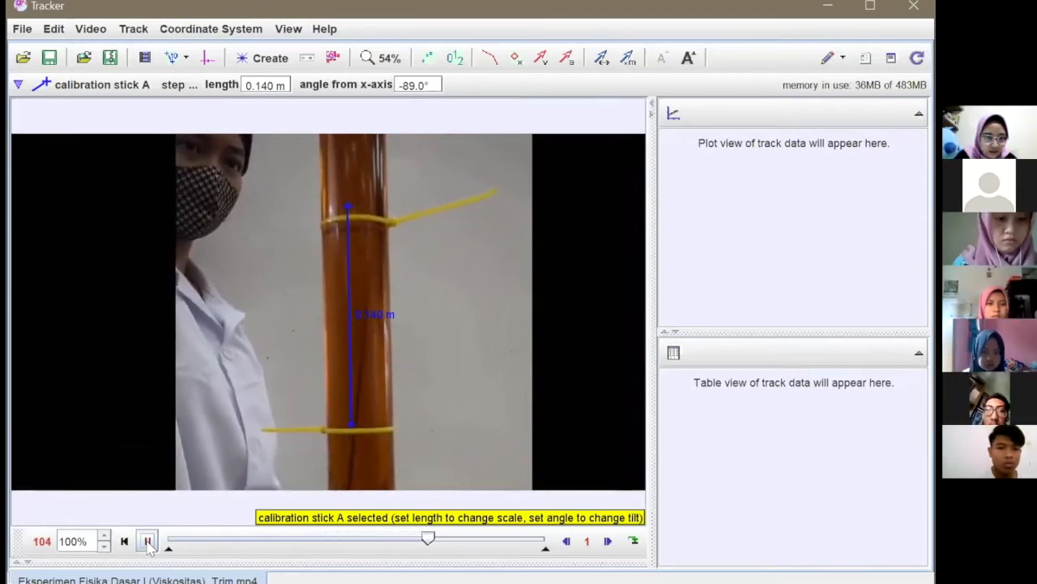
click(148, 542)
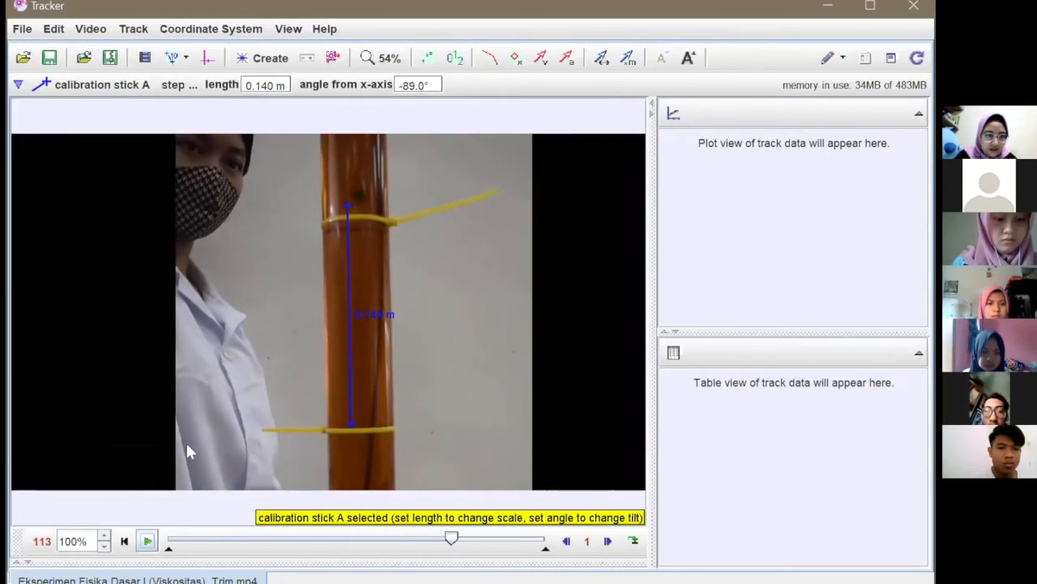
click(350, 203)
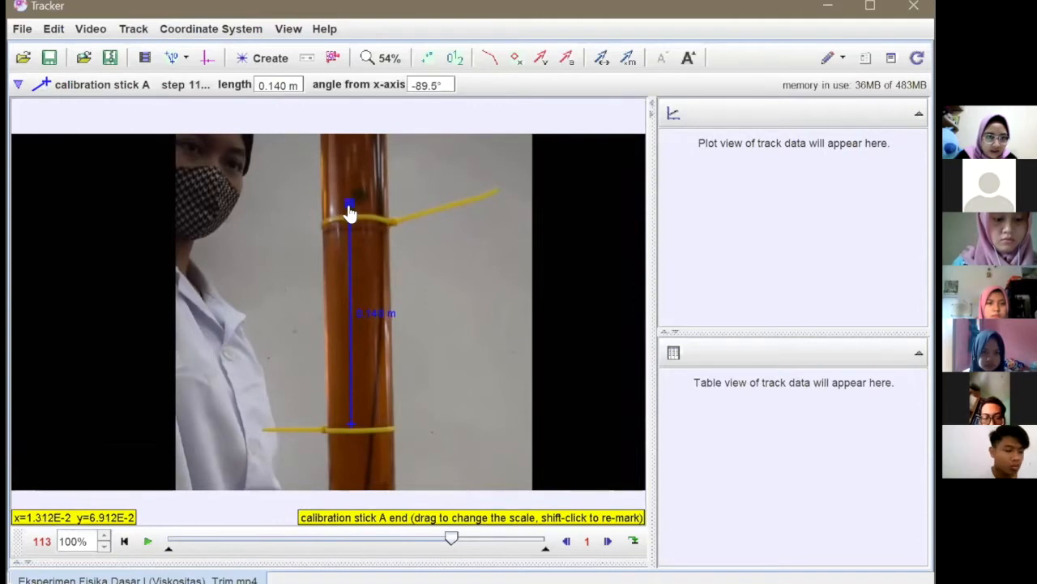
drag(350, 219, 353, 216)
shift+click(348, 423)
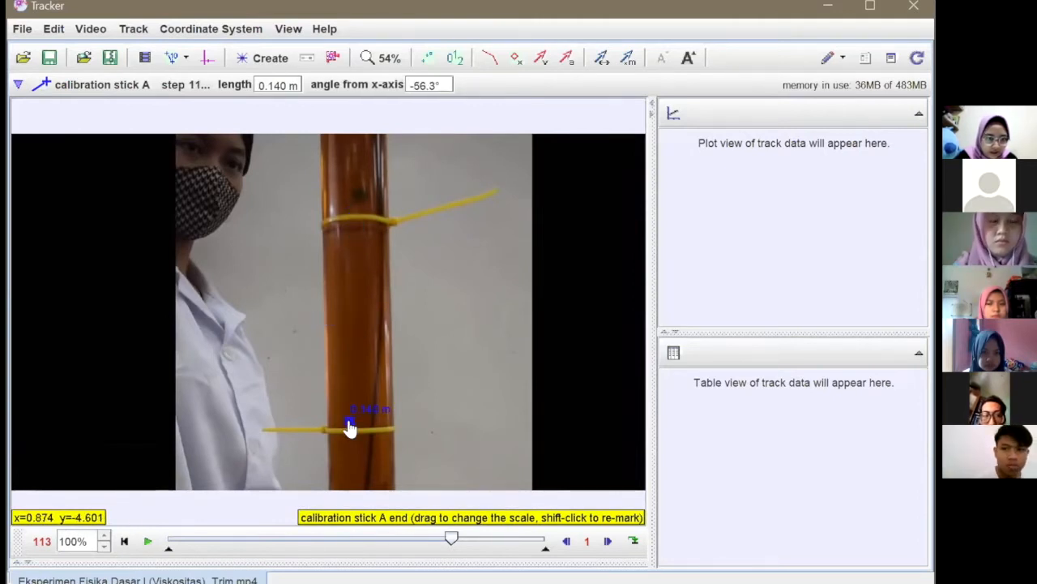
drag(350, 431, 350, 217)
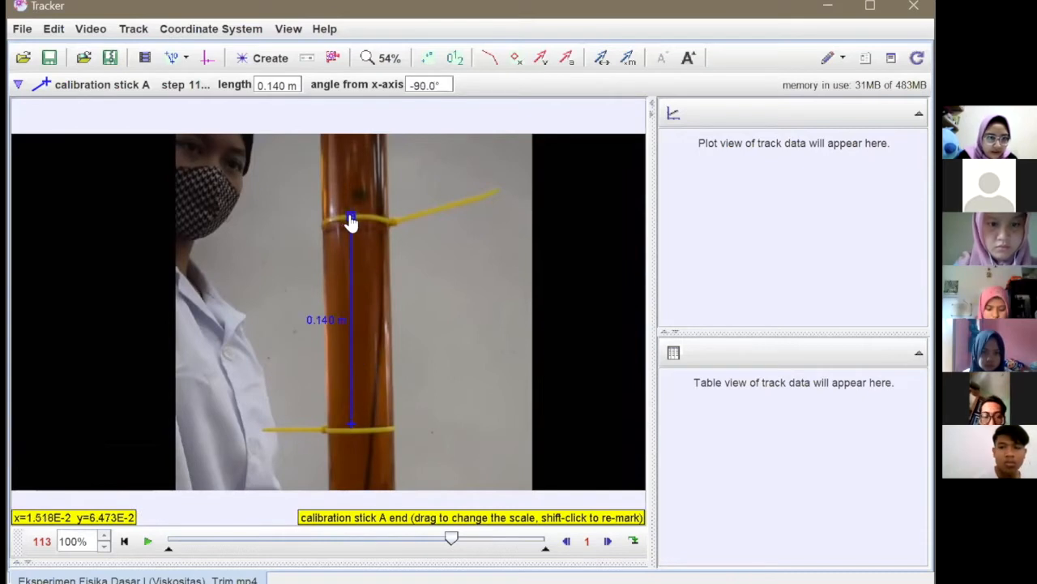
drag(346, 423, 359, 438)
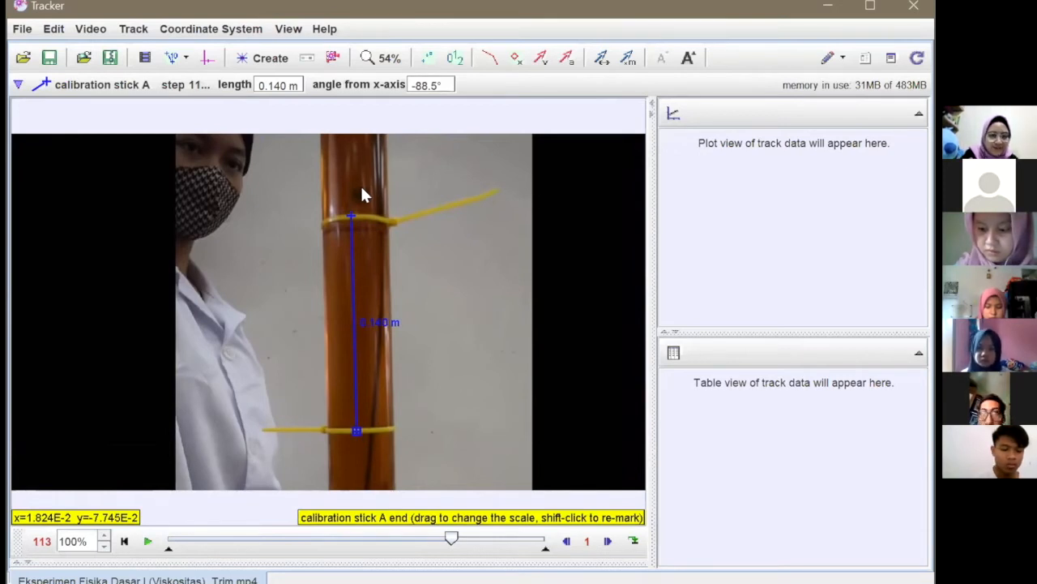
- Move the video to frame 114 and show the coordinate axes
click(148, 541)
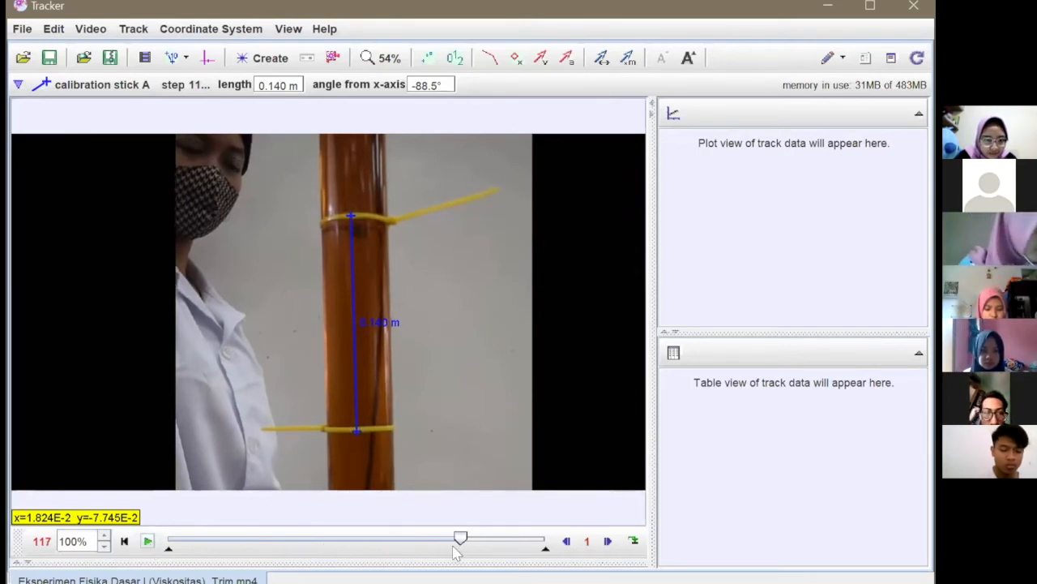
mouse_move(451, 535)
mouse_down()
mouse_move(448, 543)
mouse_move(456, 537)
mouse_up()
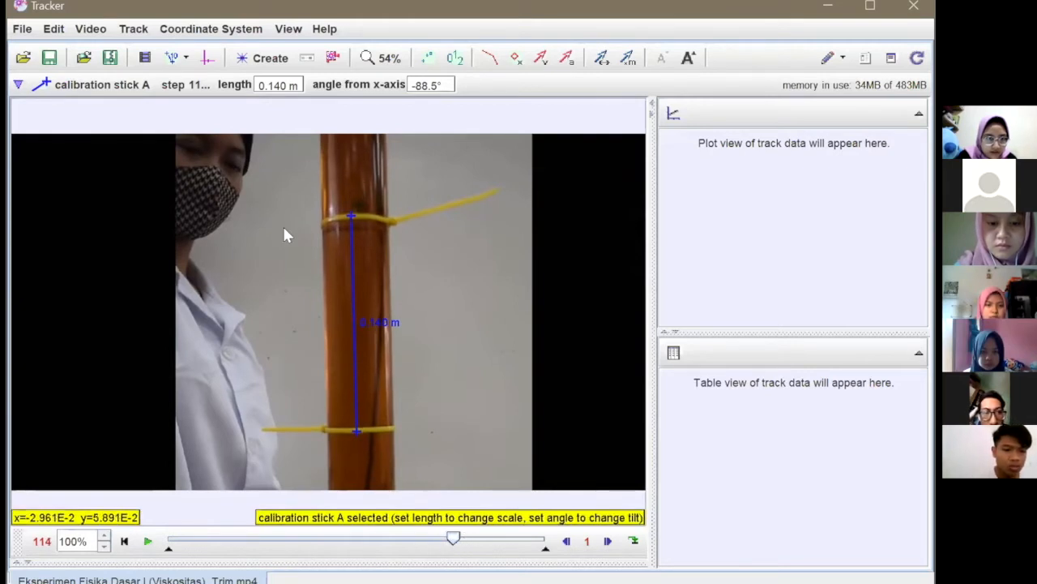
click(209, 58)
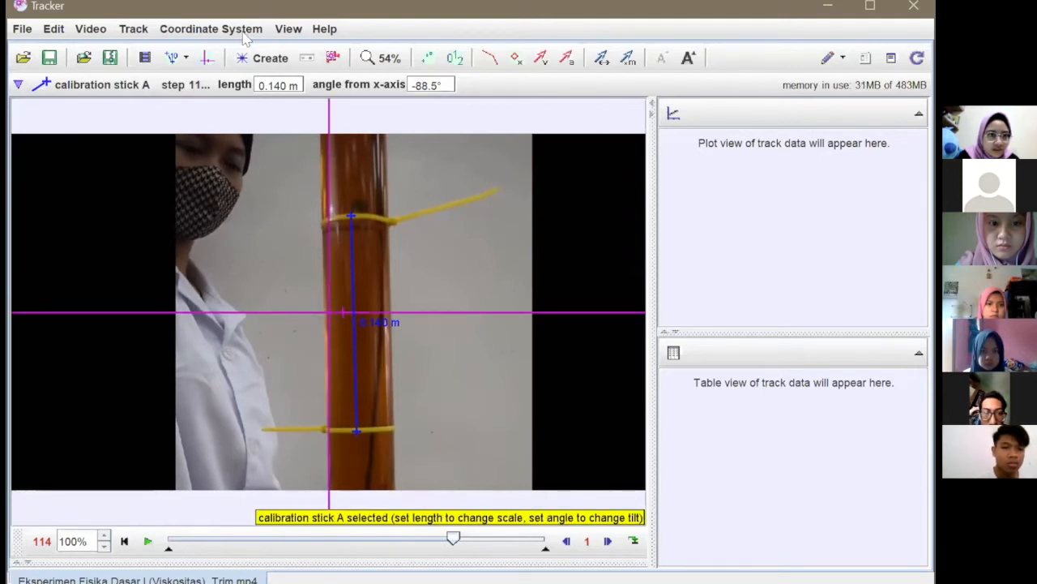
click(328, 314)
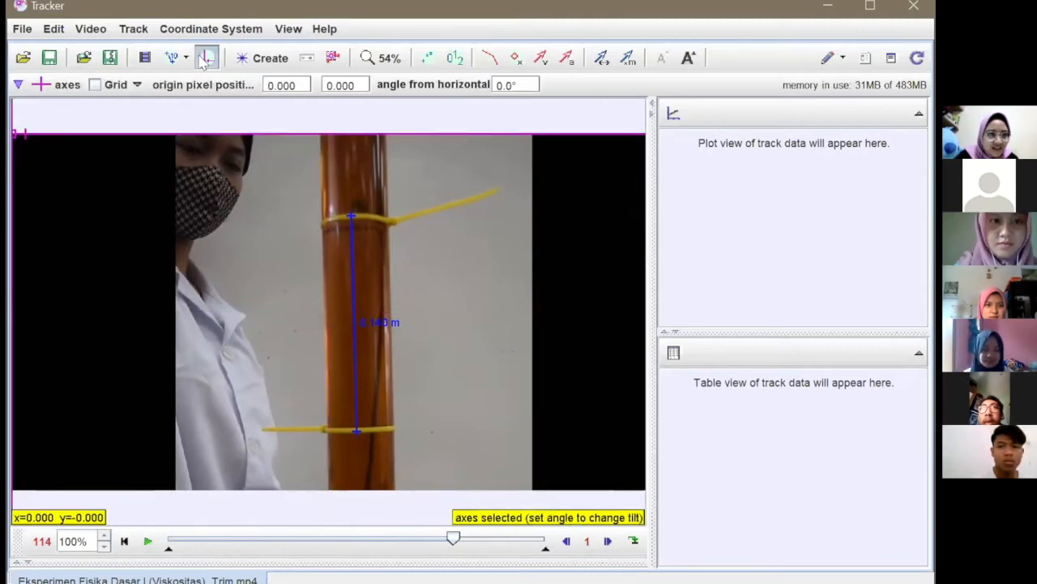
click(206, 58)
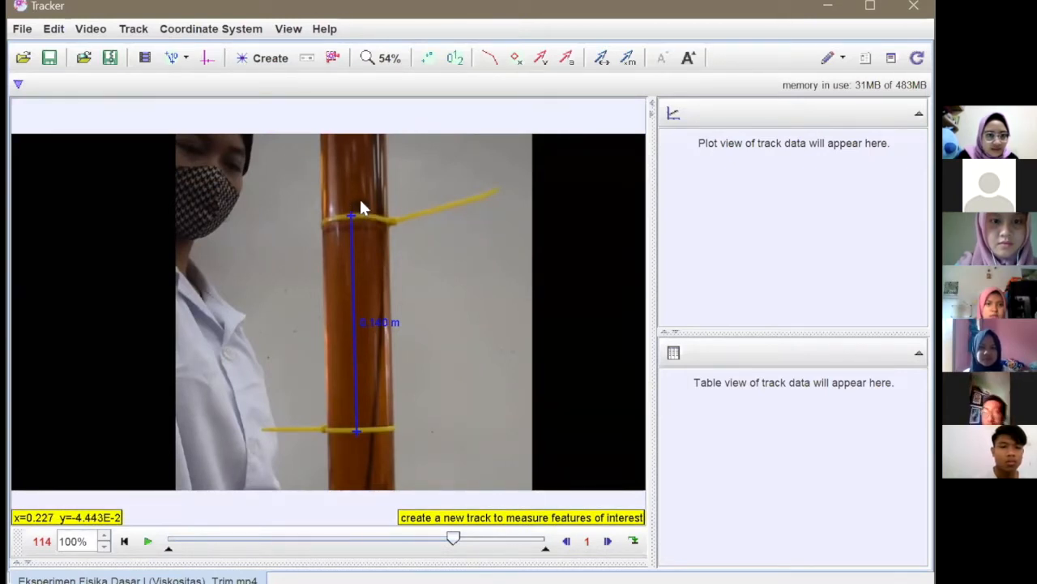
click(206, 58)
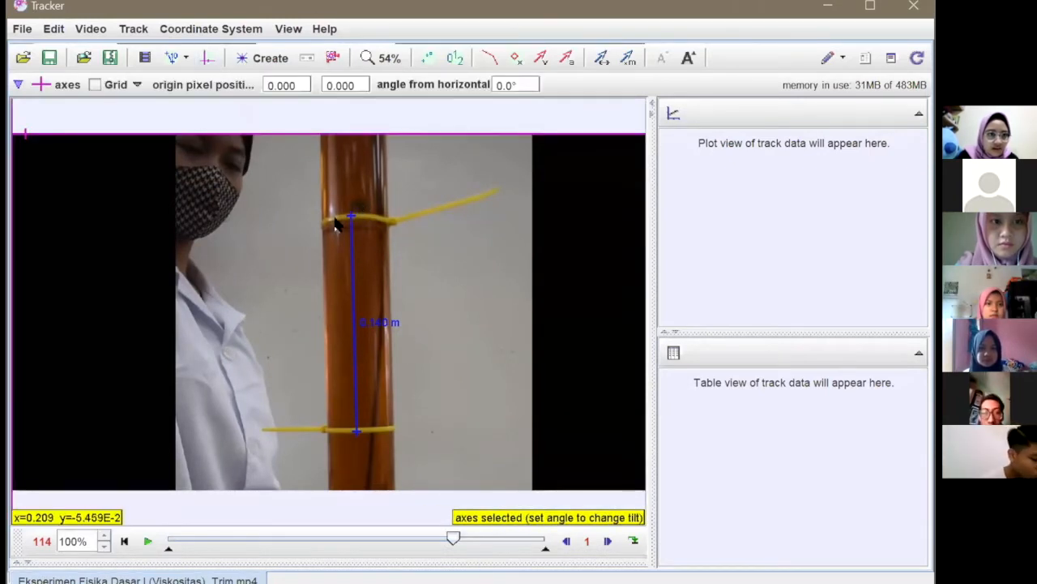
- Place the axes origin on the dark ball just above the upper yellow tie, at about pixel position 703.3, 148.7
shift+click(358, 201)
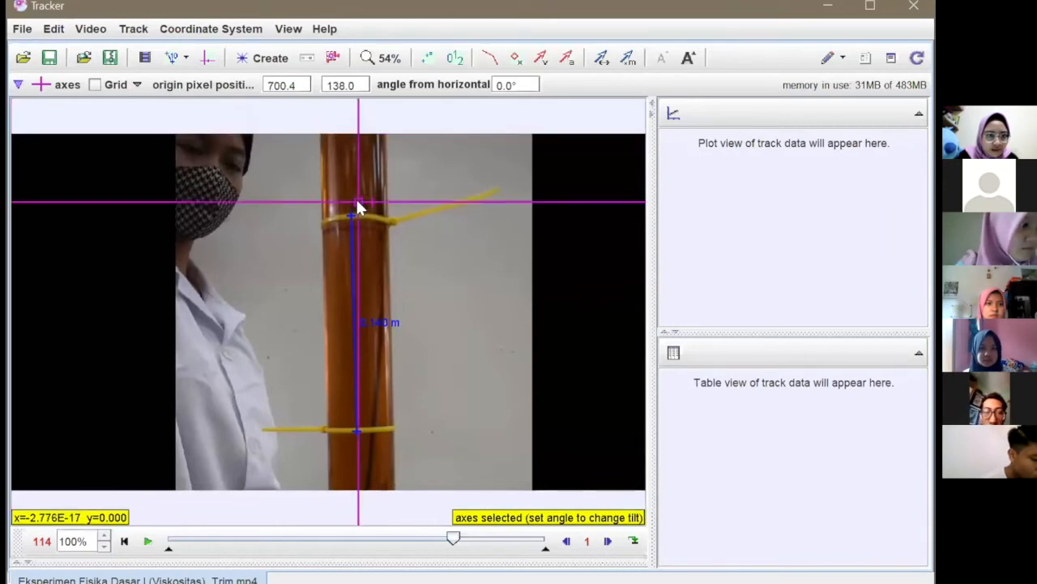
drag(357, 204, 362, 210)
scroll(361, 211, up, 4)
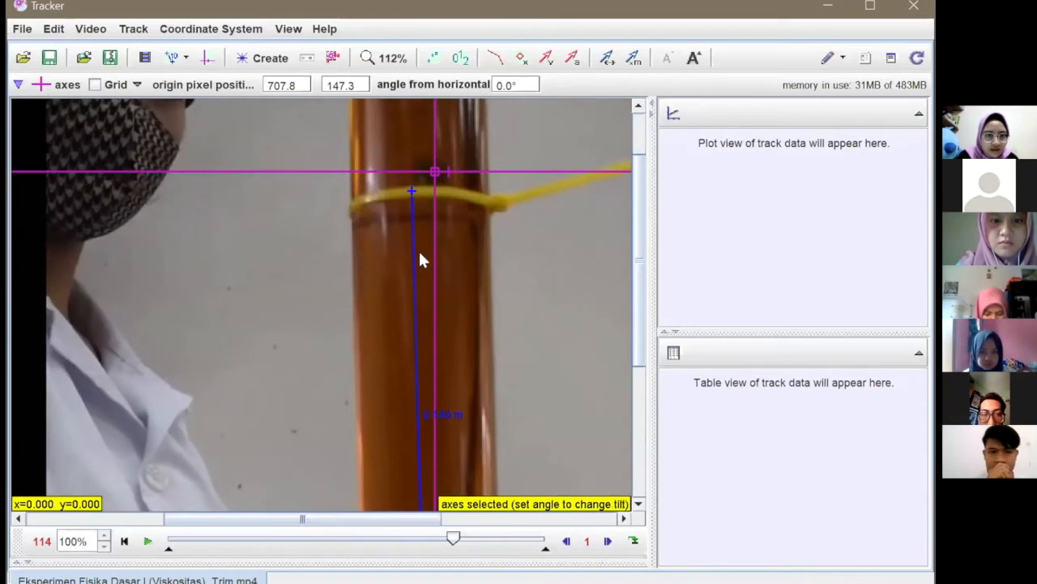
drag(411, 522, 431, 522)
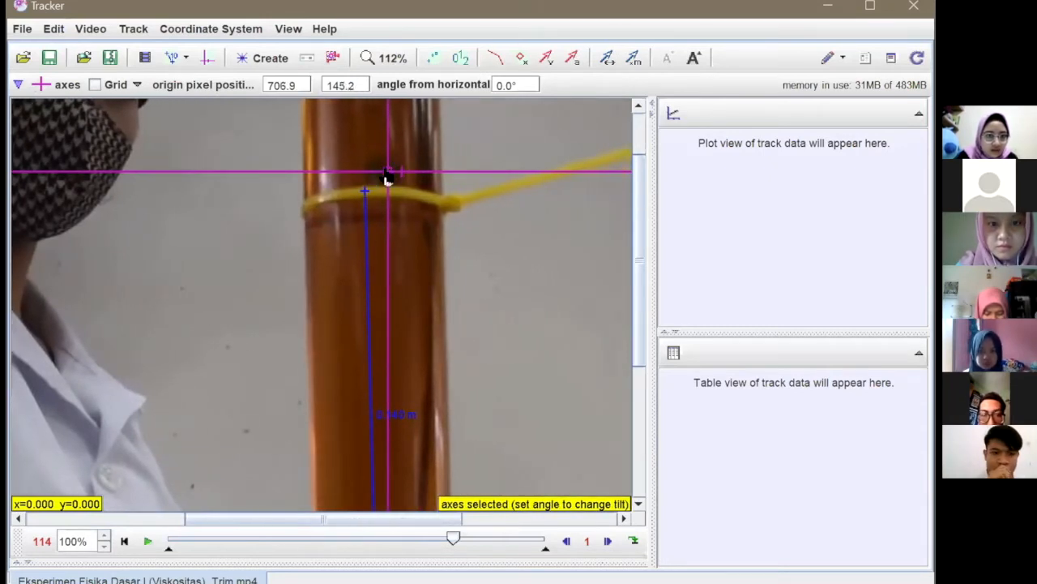
drag(385, 172, 384, 179)
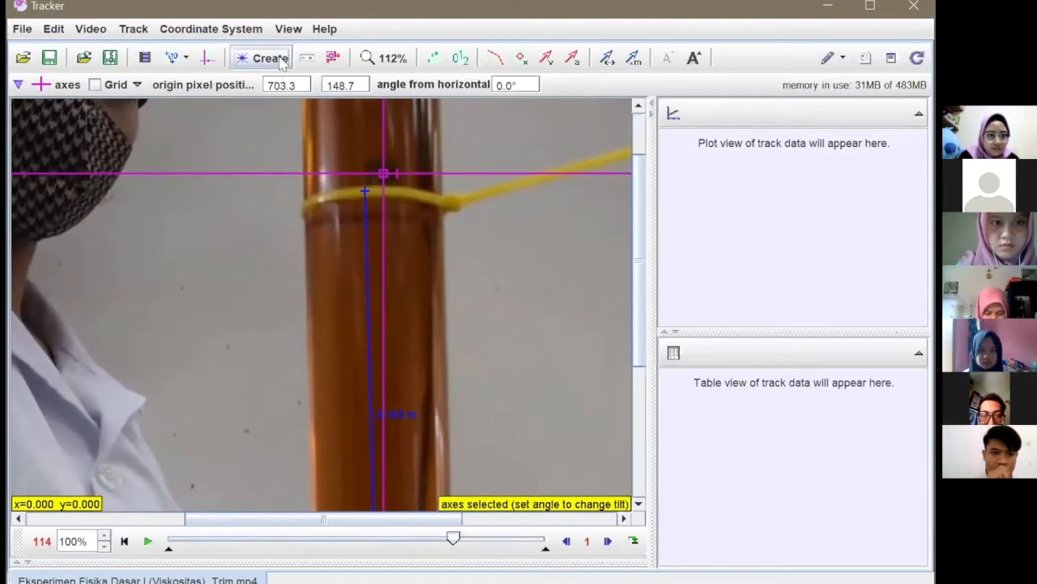
- Create a point mass track and try to mark the falling ball starting at frame 114
click(267, 59)
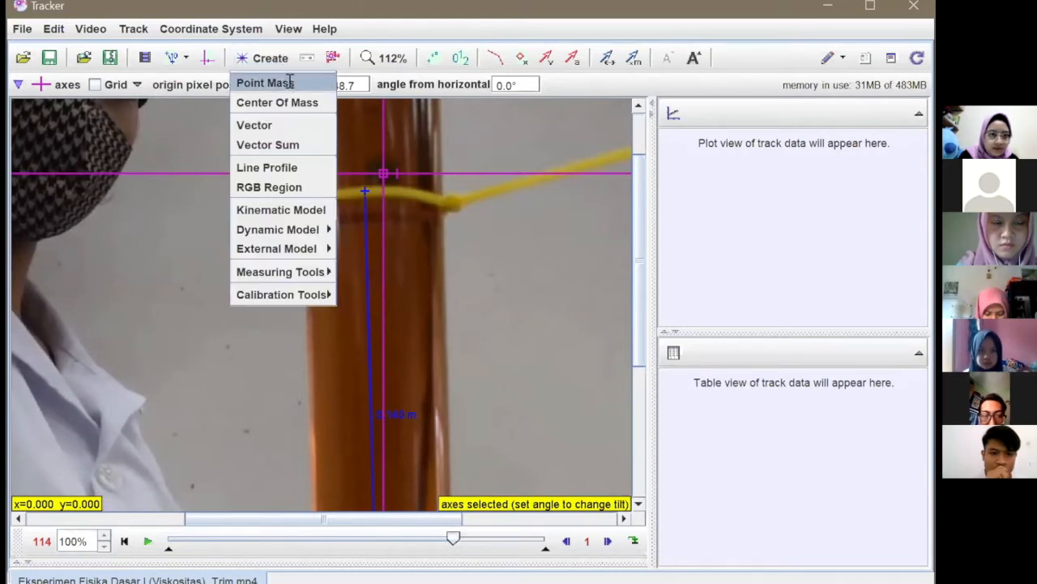
click(333, 83)
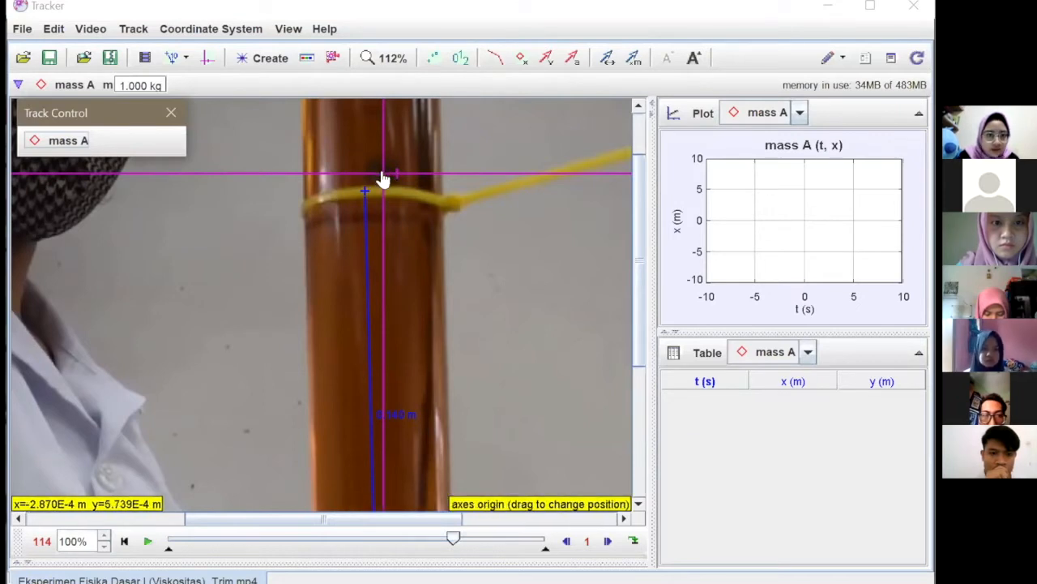
click(381, 173)
click(383, 179)
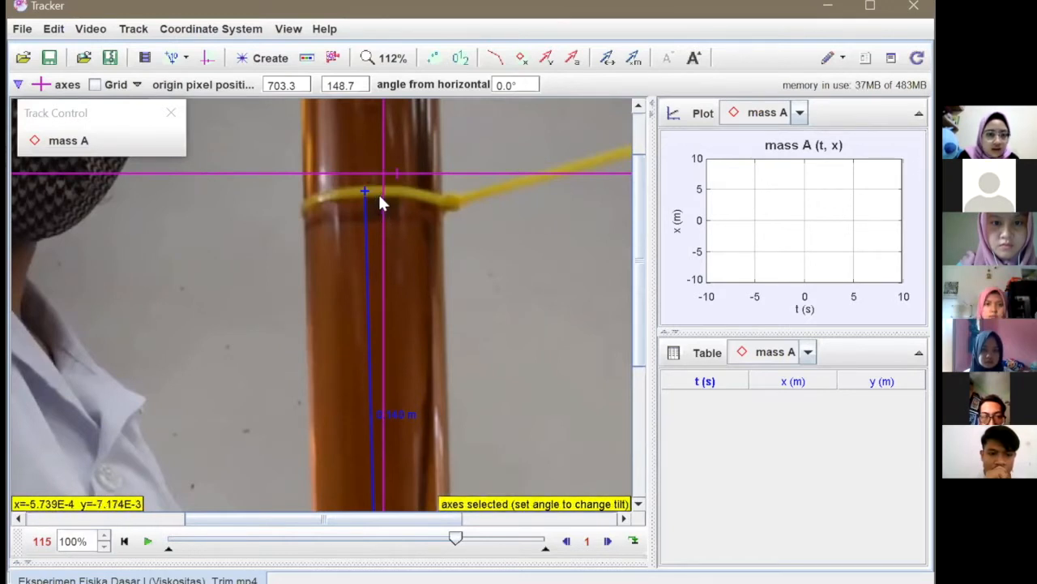
click(383, 202)
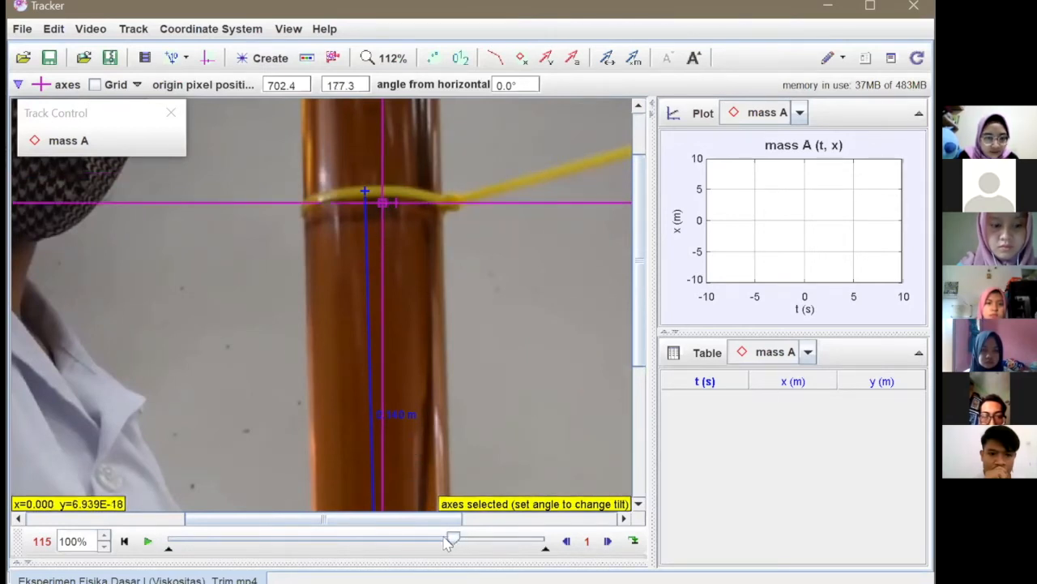
- Return to frame 114 and move the axes origin back onto the ball, at about pixel position 702.4, 148.7
drag(454, 540, 444, 545)
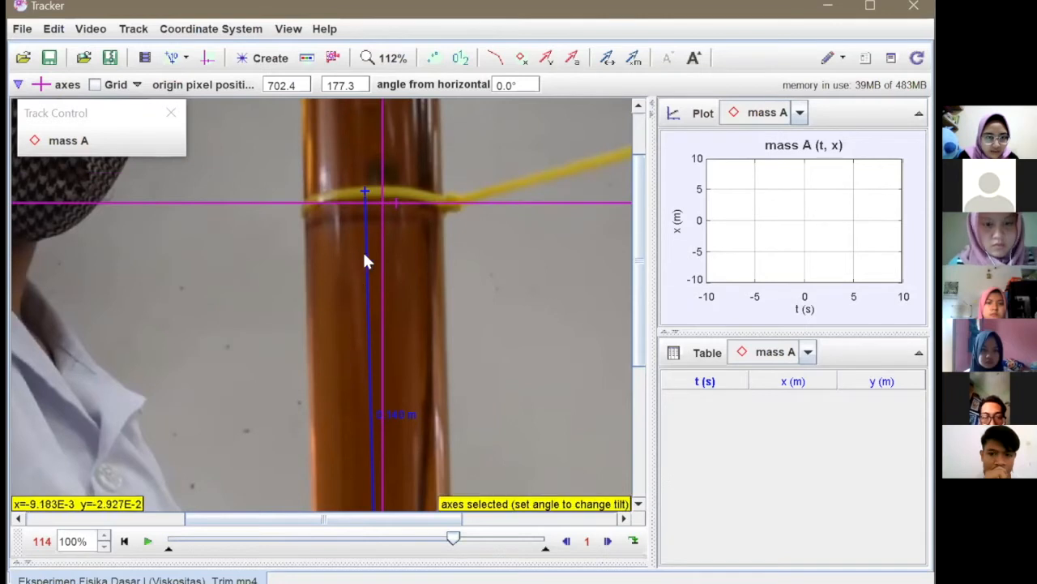
click(385, 195)
drag(386, 197, 383, 178)
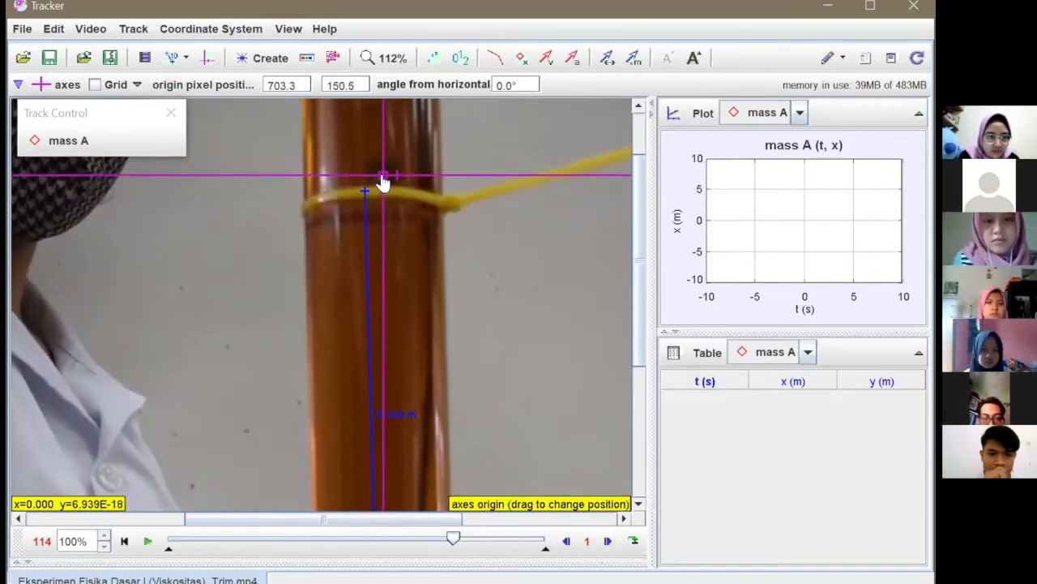
click(113, 142)
drag(382, 175, 382, 174)
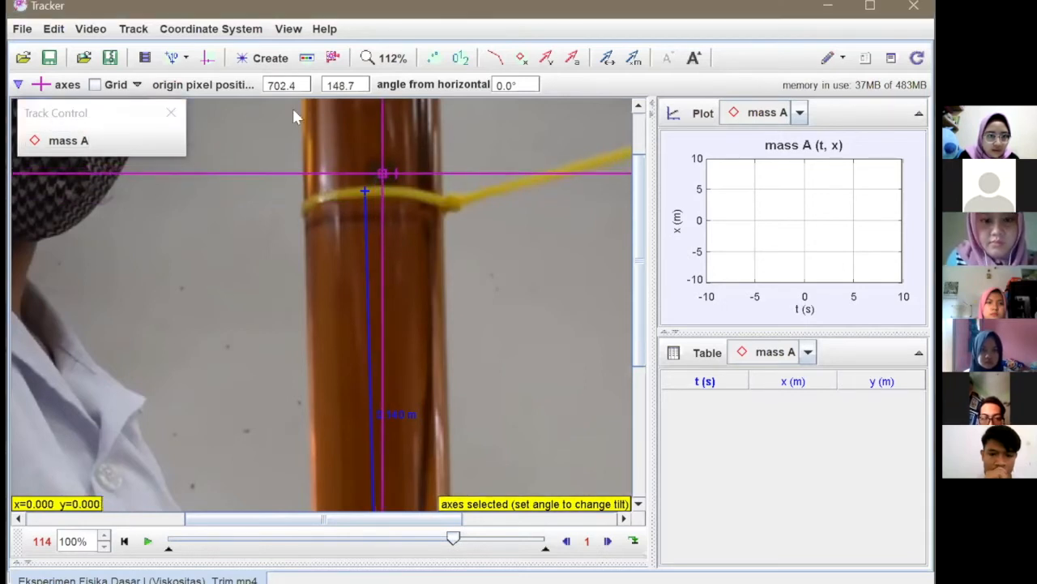
- Create a second point mass track for the ball
click(170, 113)
click(261, 58)
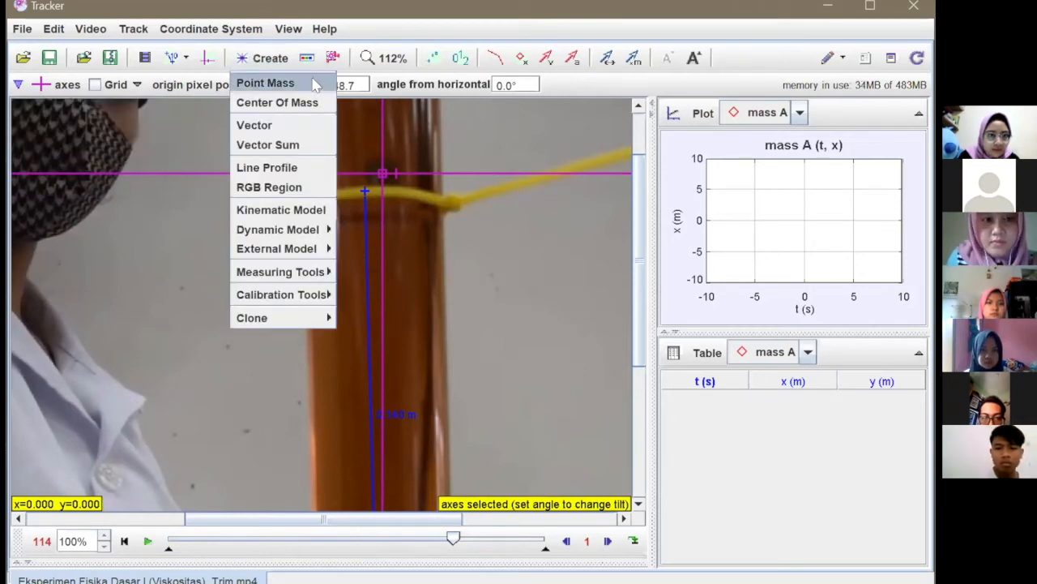
click(310, 83)
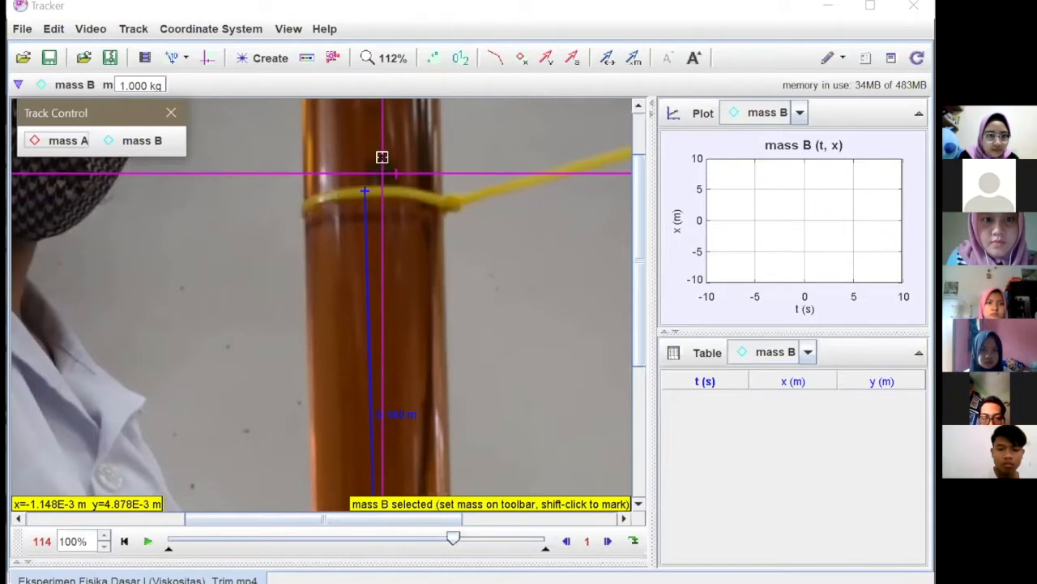
- Mark the falling ball's position for mass B in each frame from 114 to 123, just below the upper yellow tie
shift+click(384, 168)
shift+click(386, 199)
shift+click(382, 204)
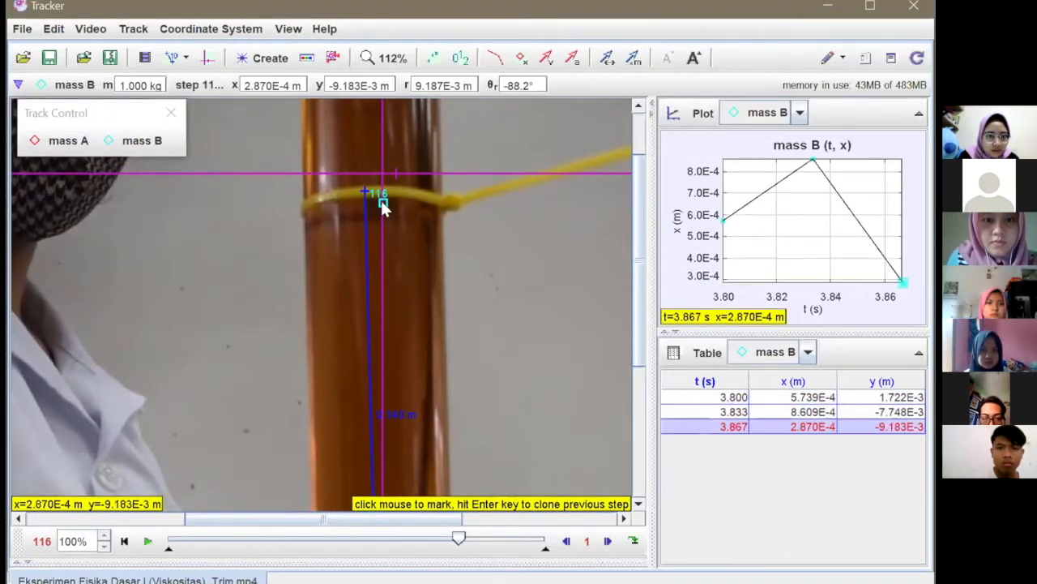
shift+click(384, 232)
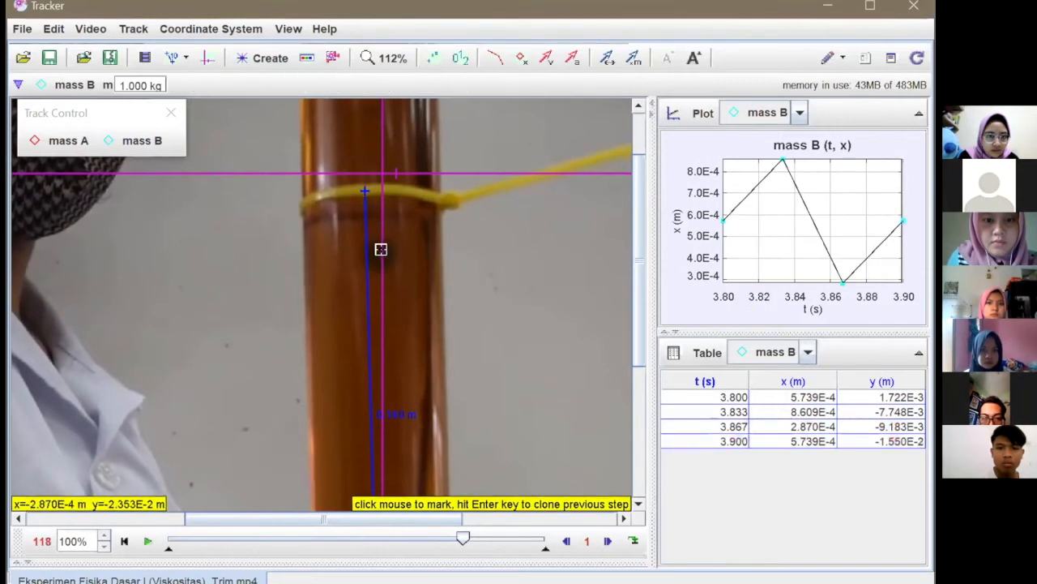
shift+click(381, 252)
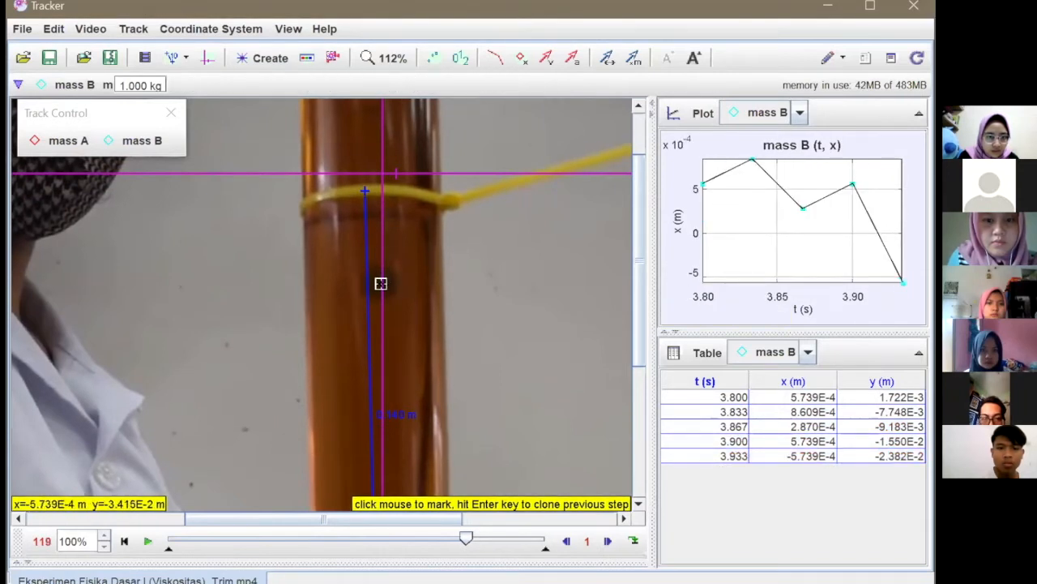
shift+click(383, 285)
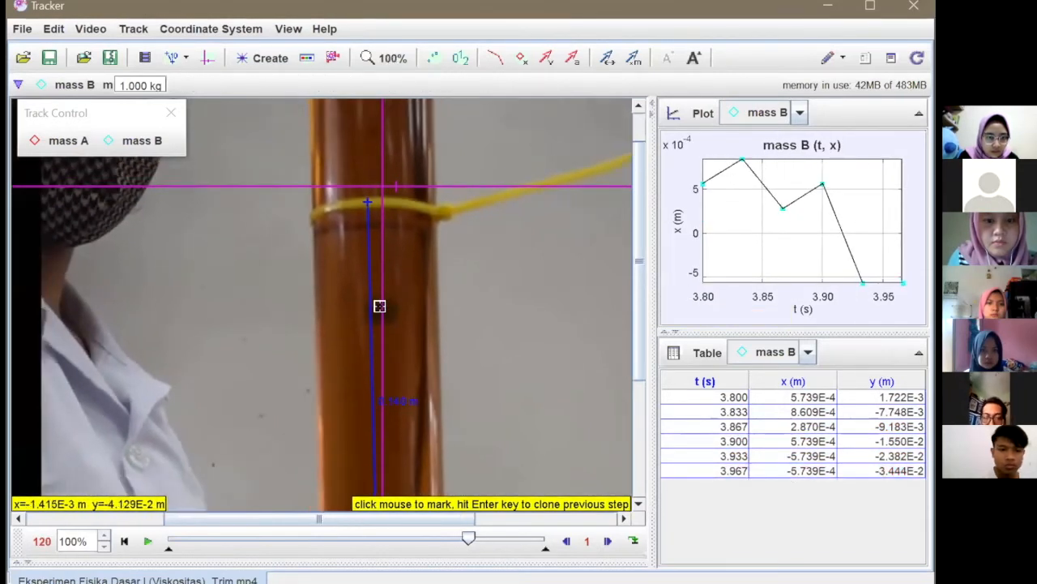
scroll(385, 302, up, 1)
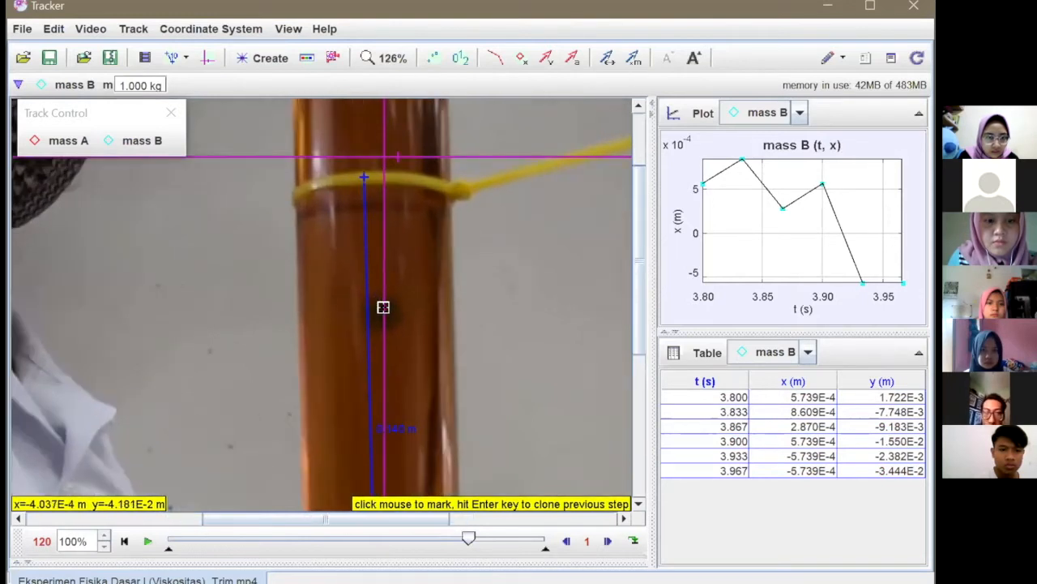
shift+click(380, 303)
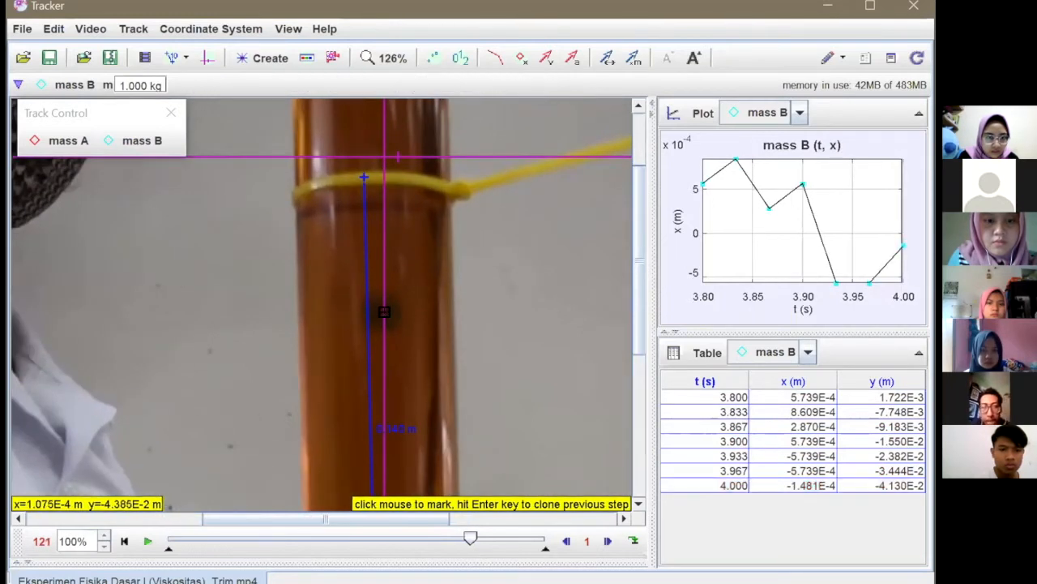
shift+click(383, 308)
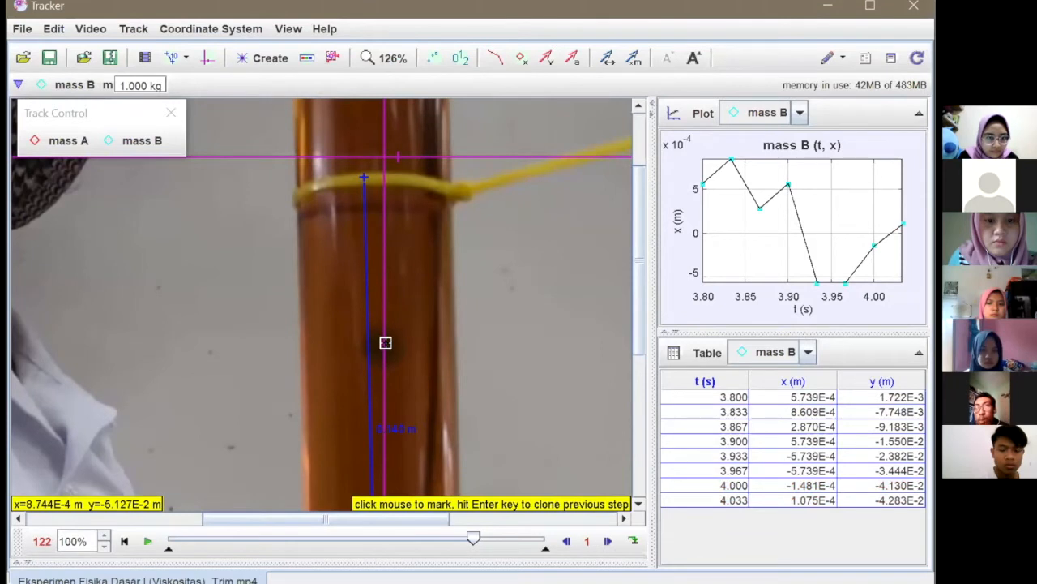
shift+click(384, 346)
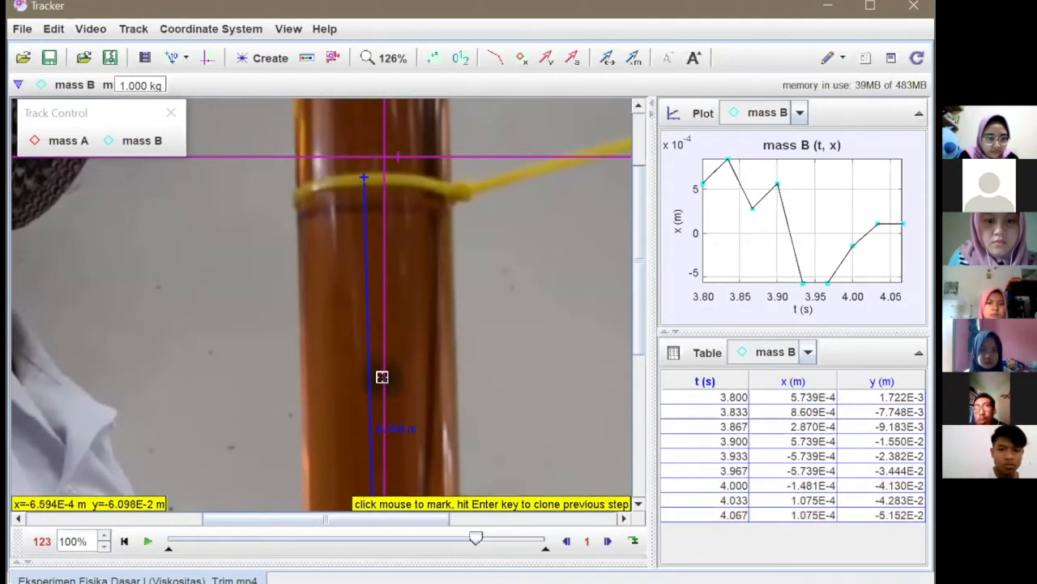
shift+click(383, 374)
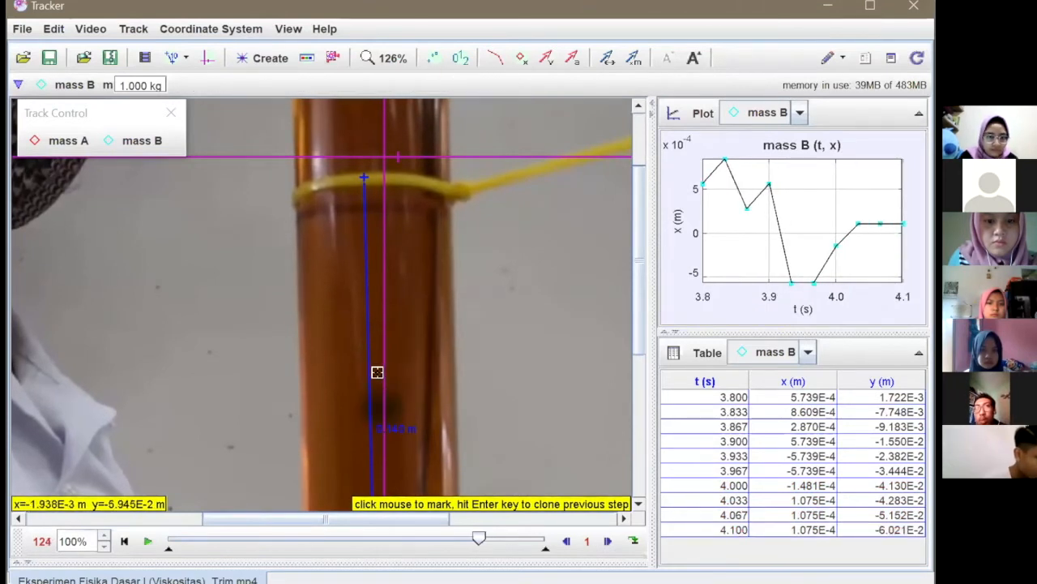
- Continue marking the ball for mass B in each frame from 124 to 134, down to the lower yellow tie
drag(641, 313, 650, 417)
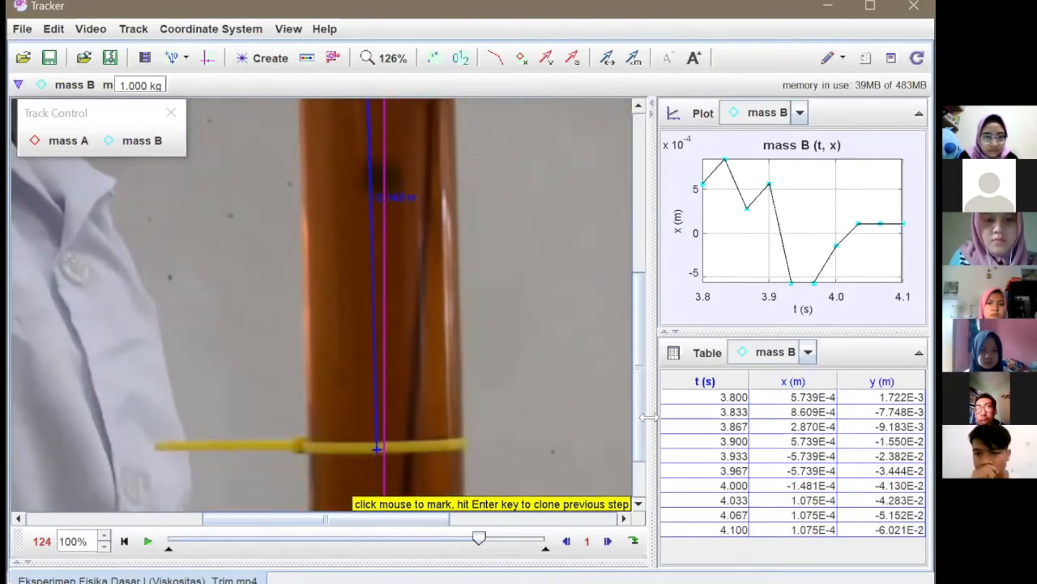
click(385, 175)
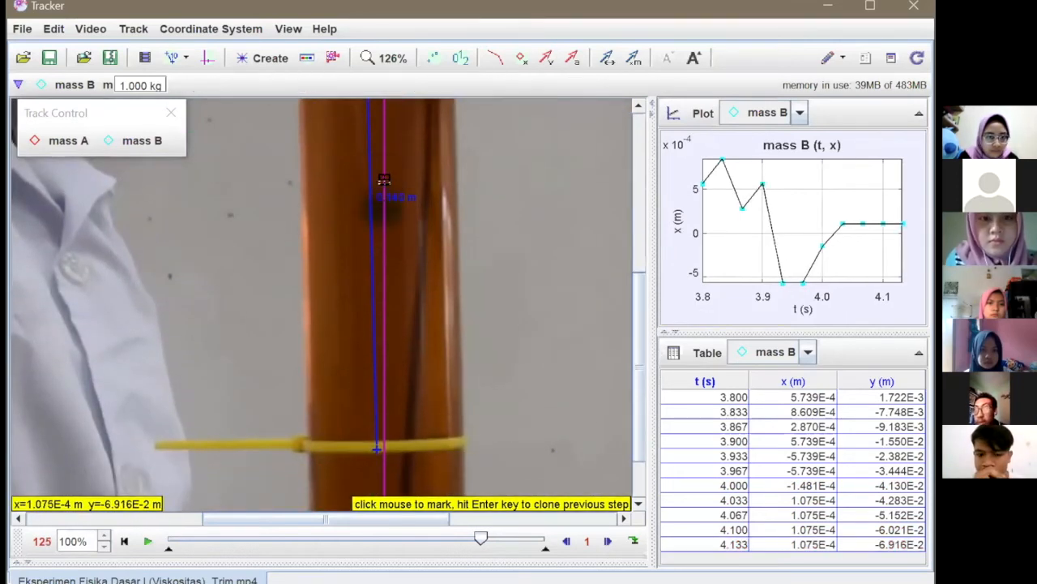
click(382, 204)
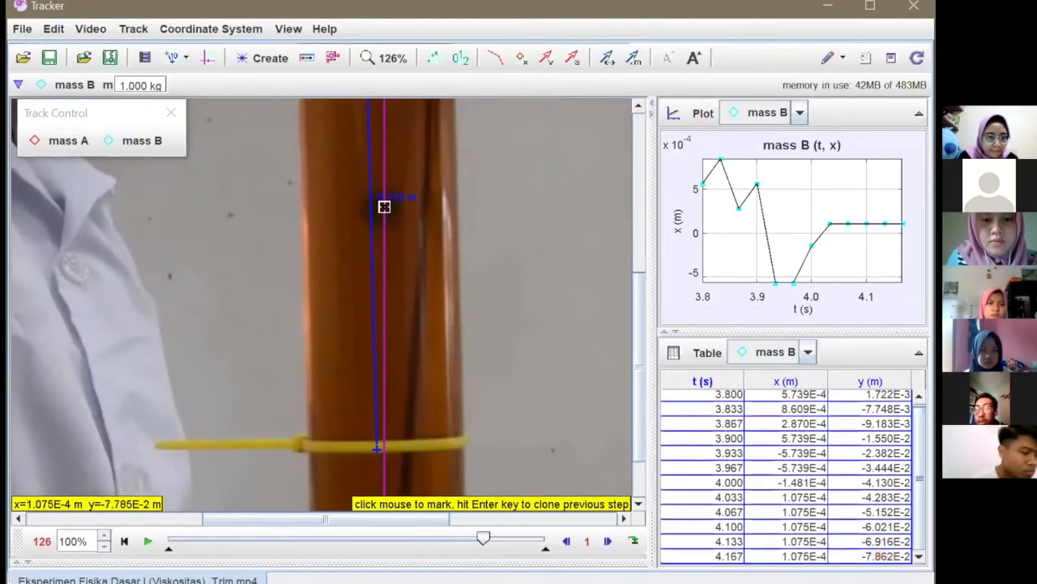
click(381, 203)
click(384, 241)
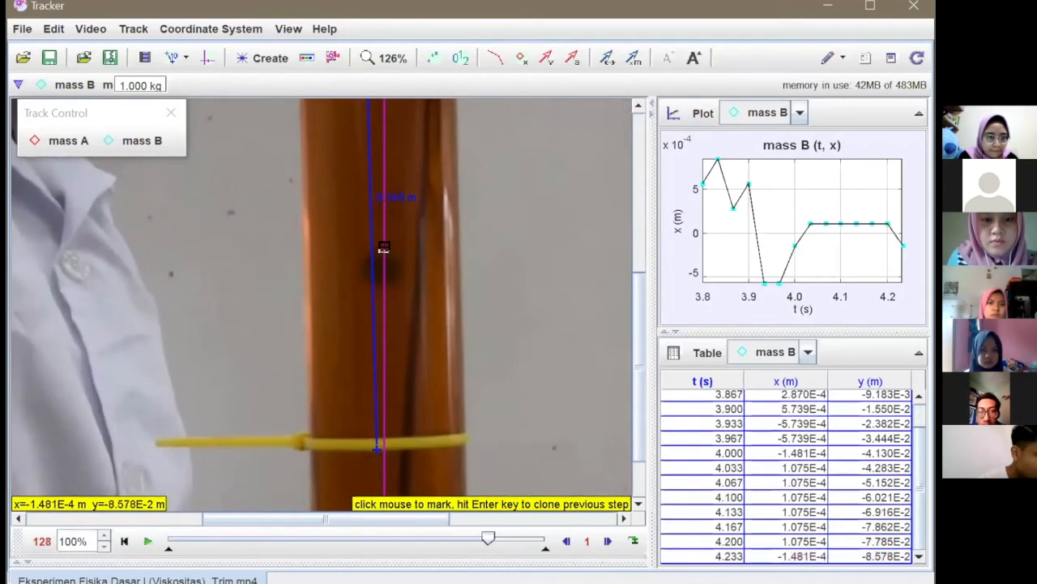
click(384, 270)
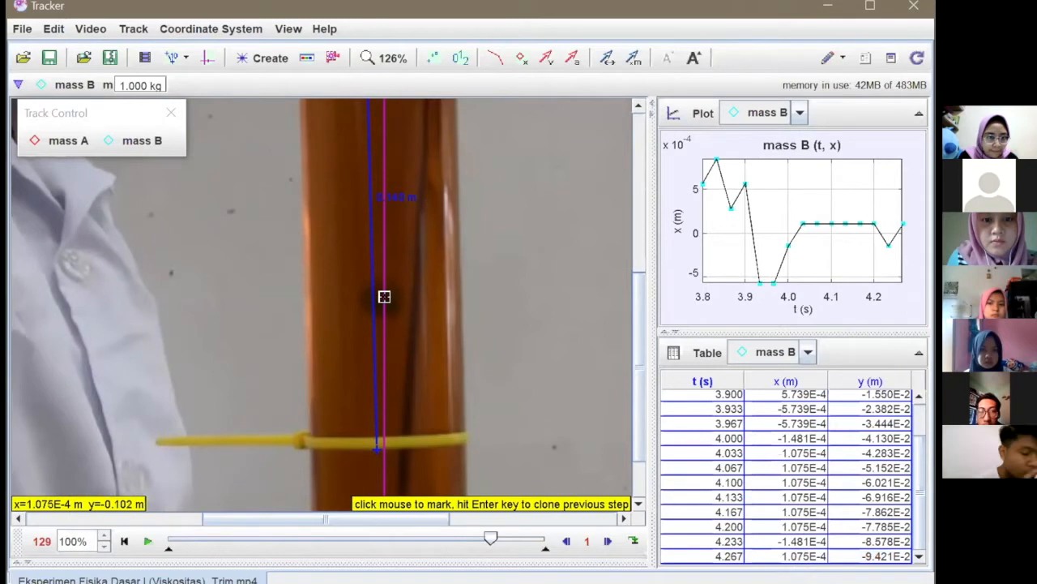
click(380, 296)
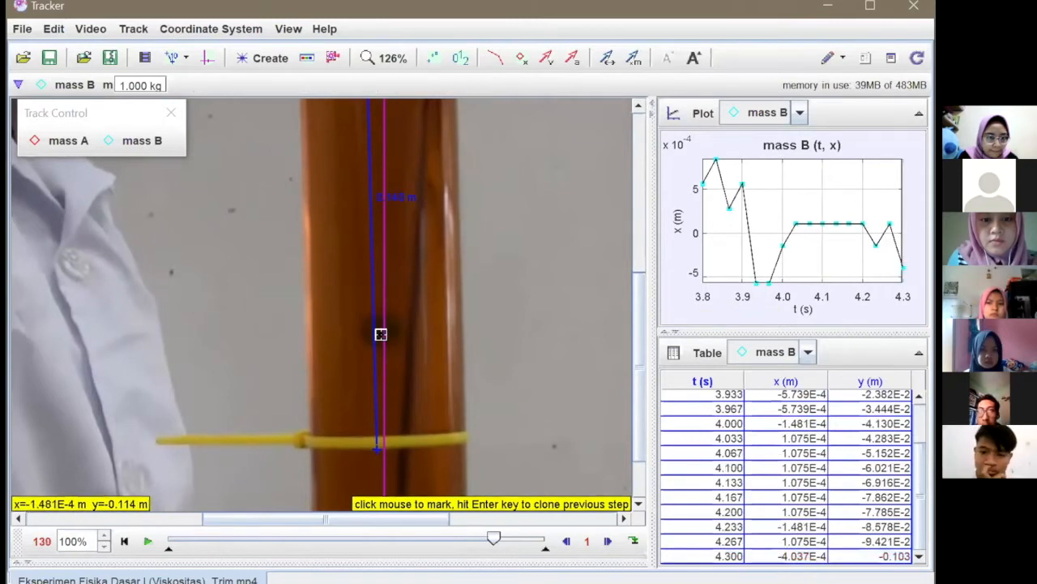
click(383, 332)
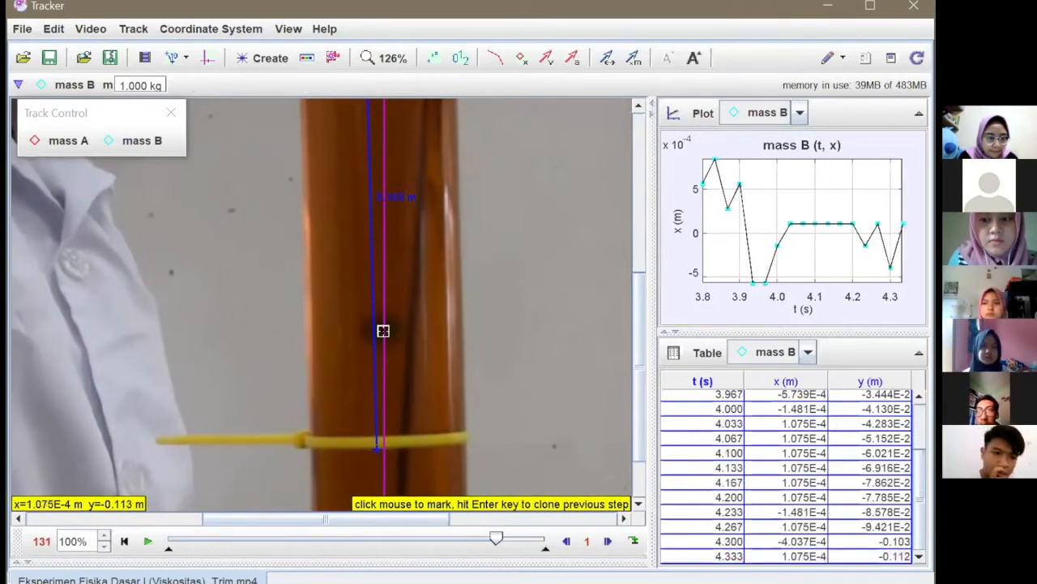
click(385, 324)
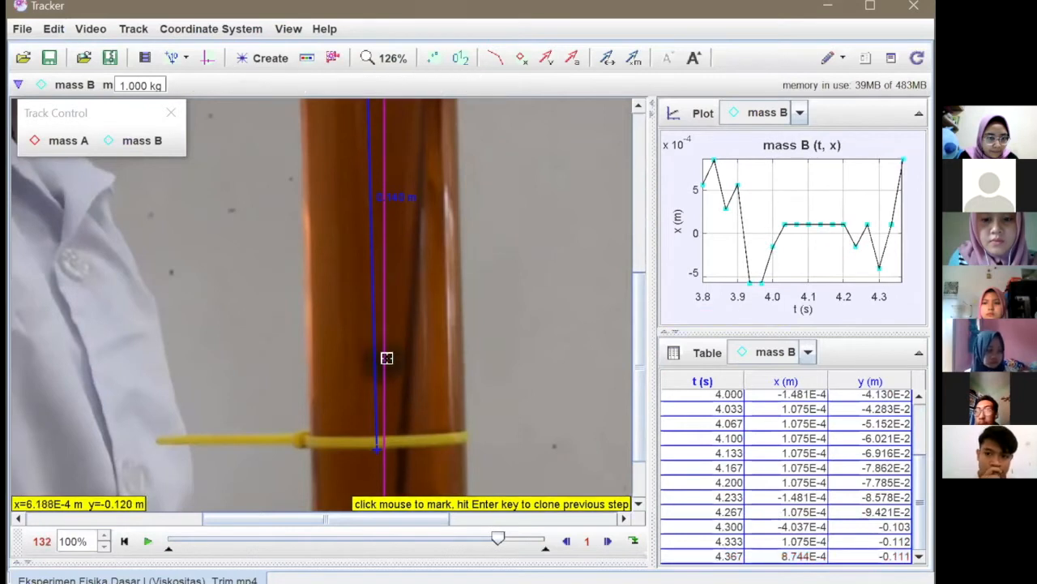
click(381, 362)
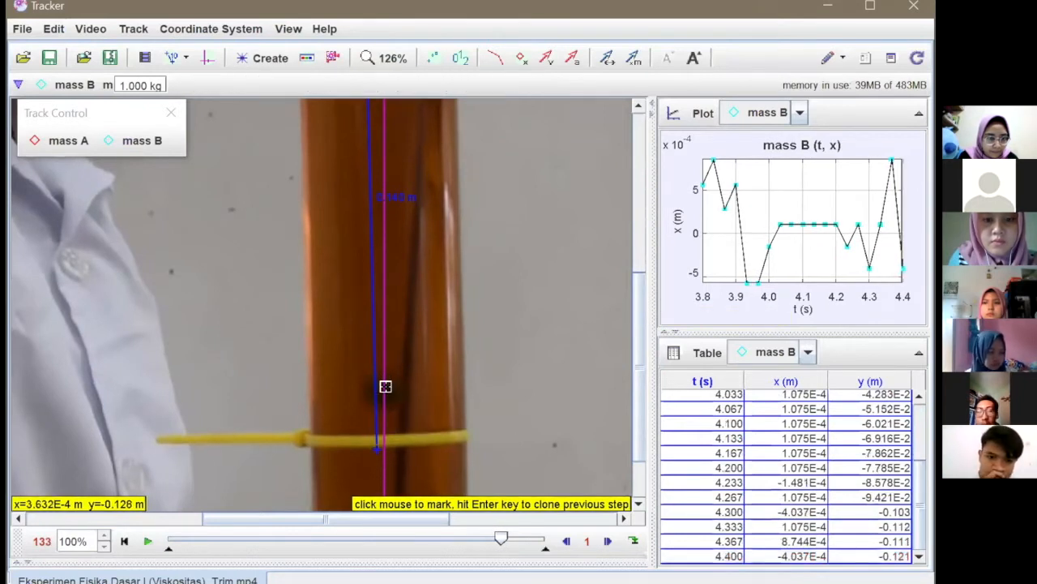
click(382, 386)
click(383, 421)
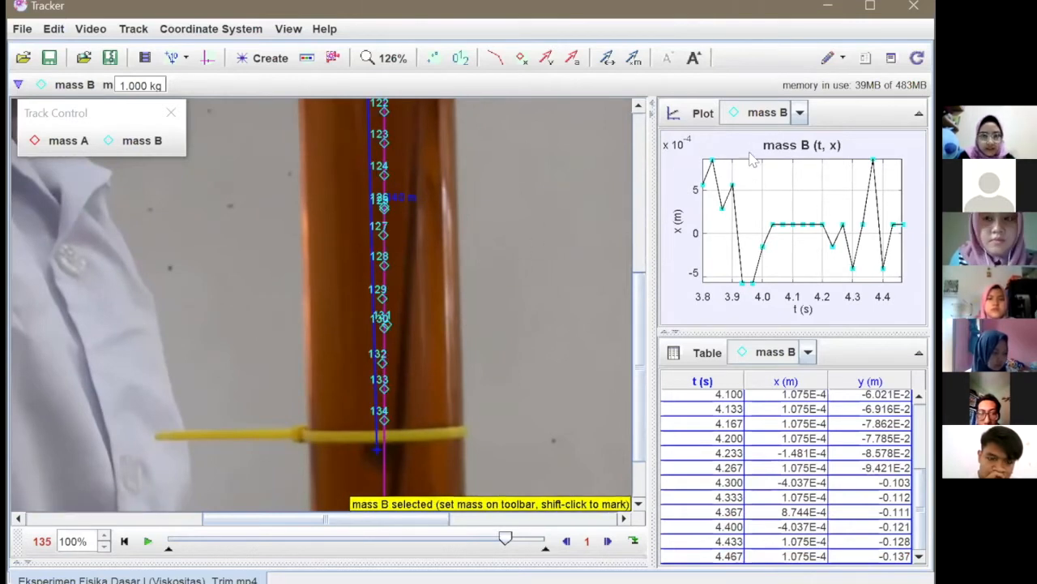
- Plot mass B's velocity y-component (vy) against time instead of its x position
click(678, 220)
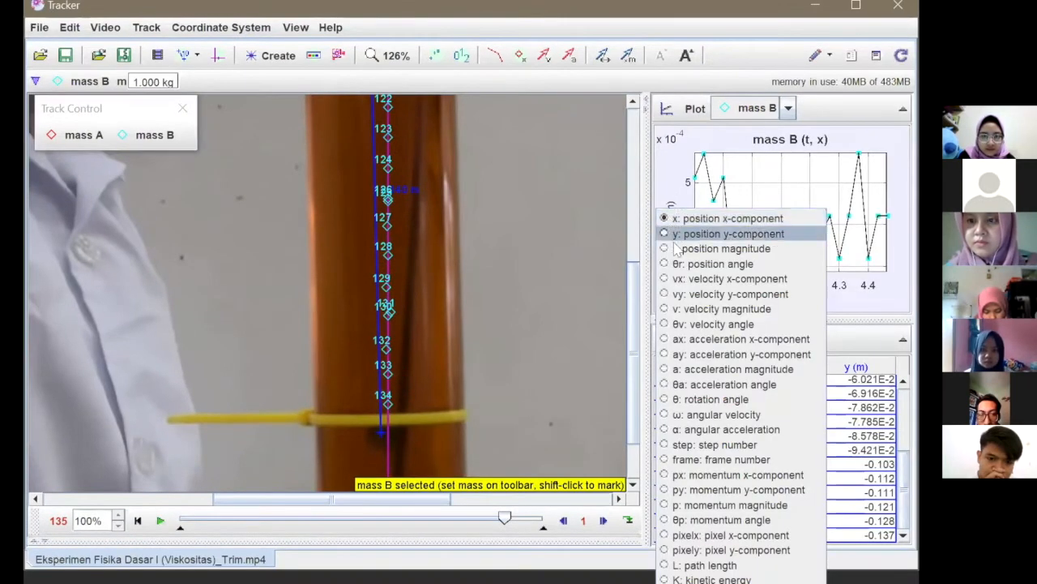
click(686, 294)
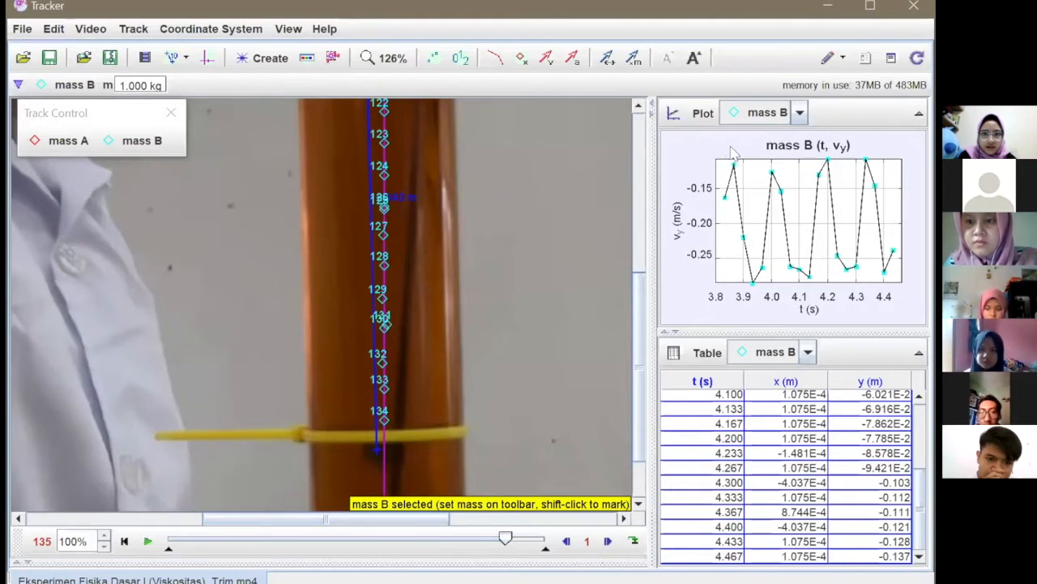
right_click(729, 151)
click(713, 152)
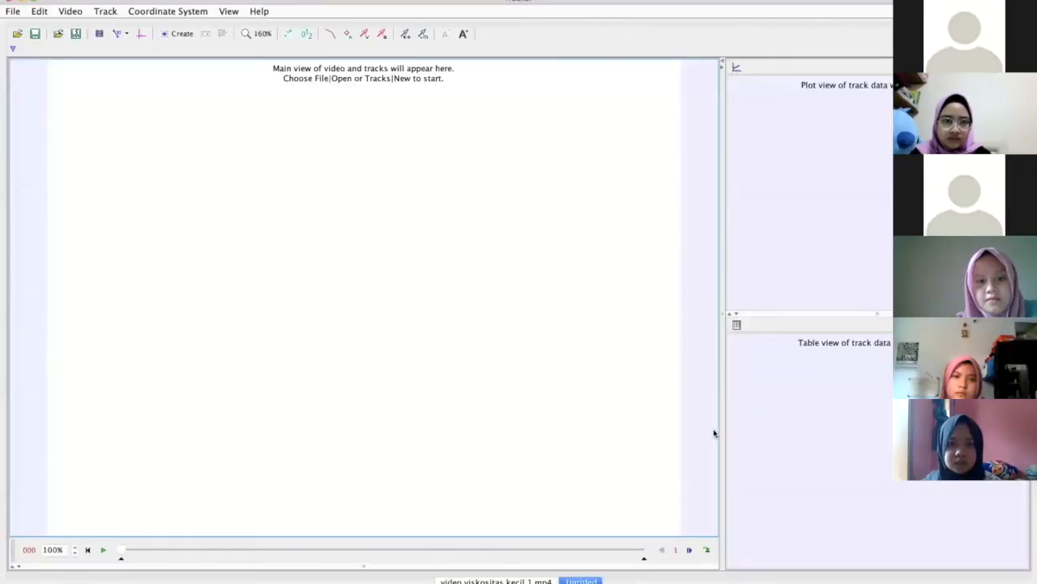
- Open "video viskositas kecil 1.mp4" and advance it to frame 115
click(9, 13)
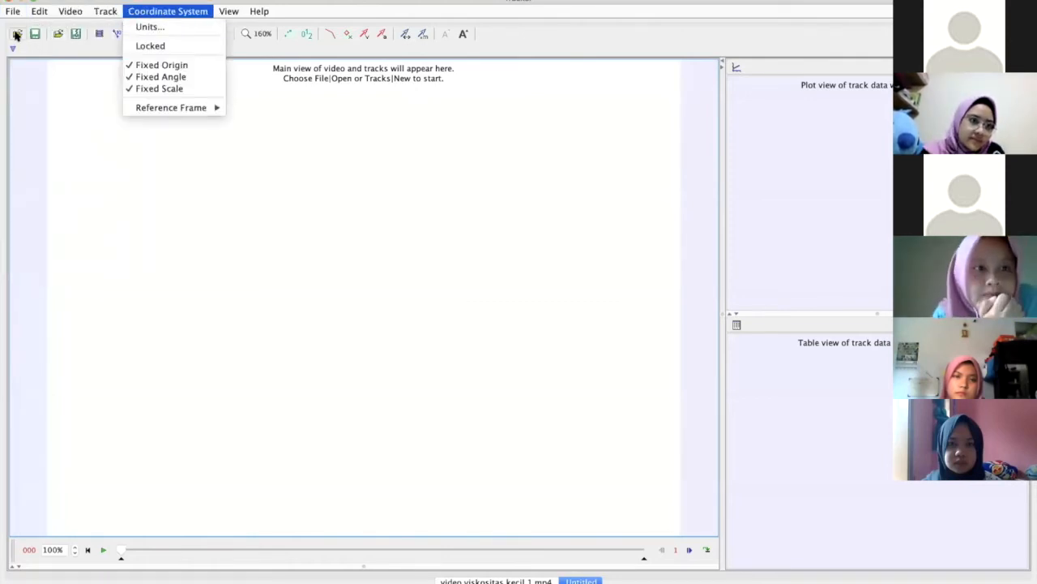
click(16, 35)
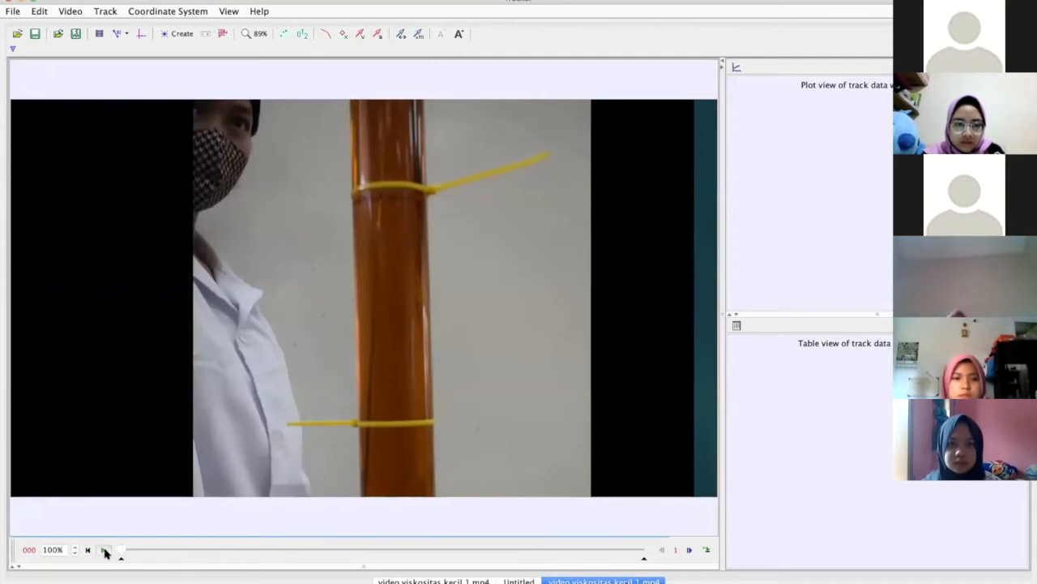
drag(121, 551, 459, 548)
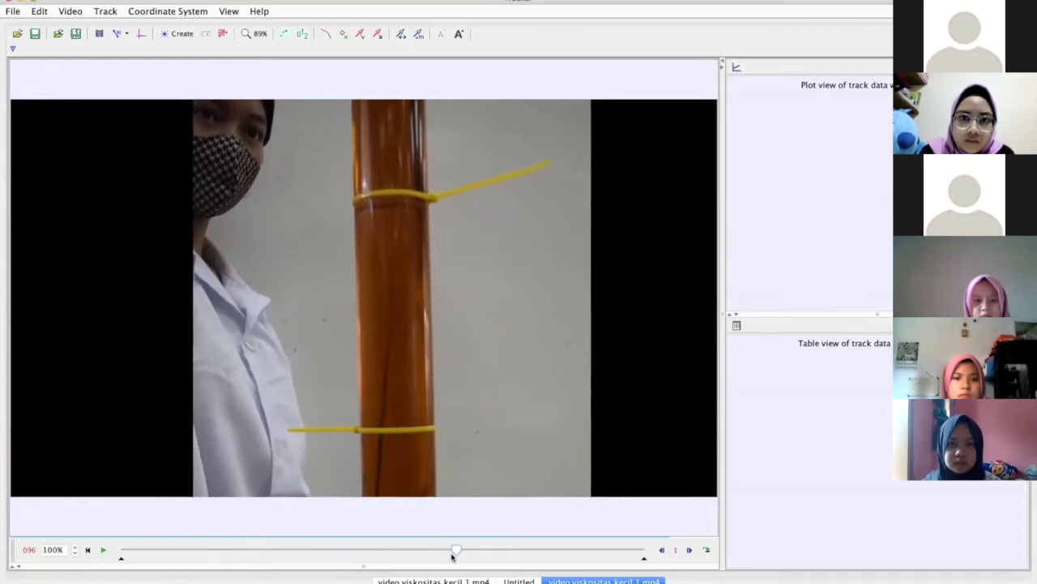
drag(458, 551, 522, 549)
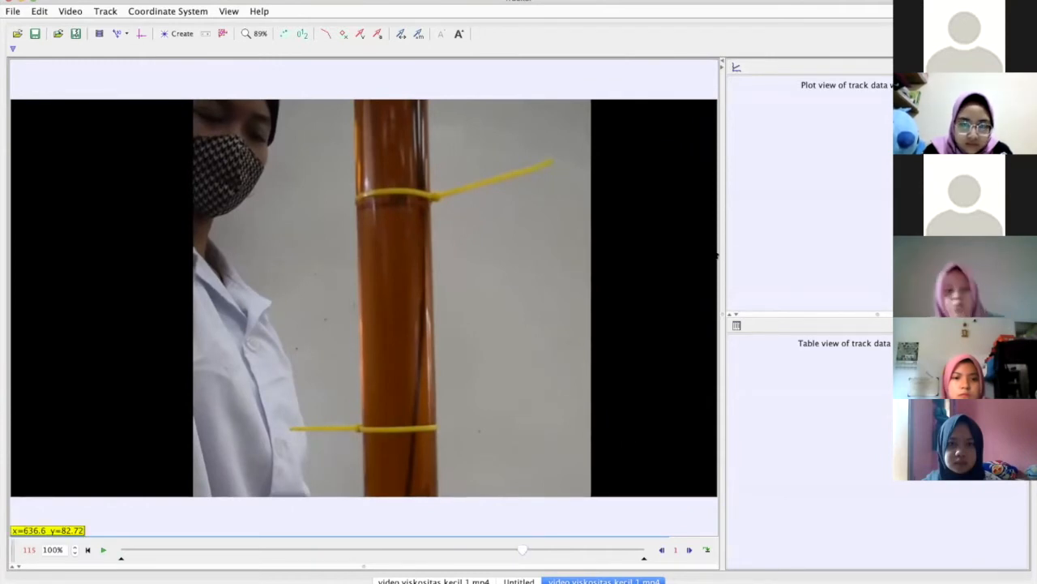
- Widen the video view and set its zoom to 100%
drag(757, 256, 778, 248)
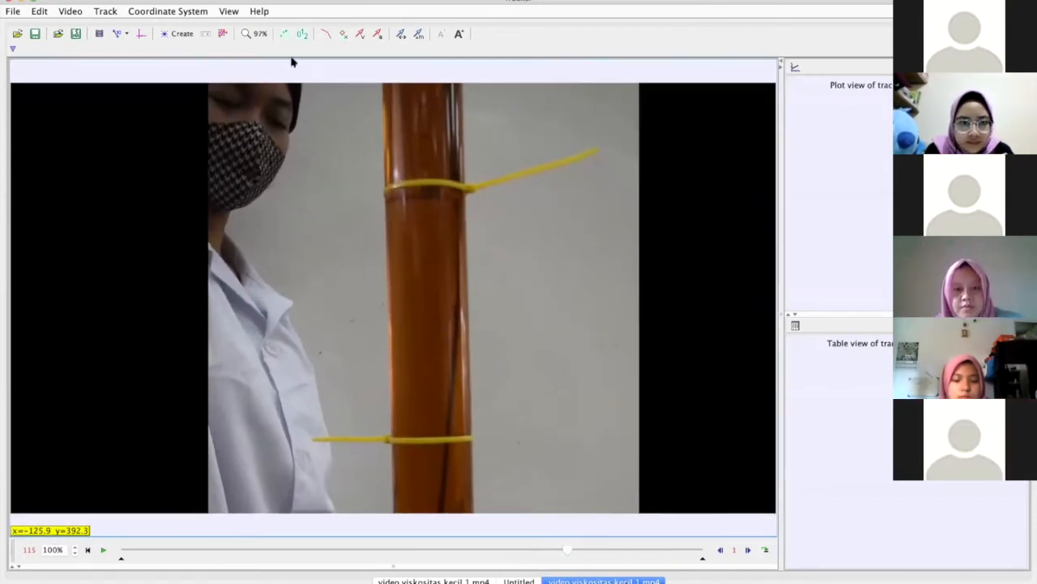
click(255, 34)
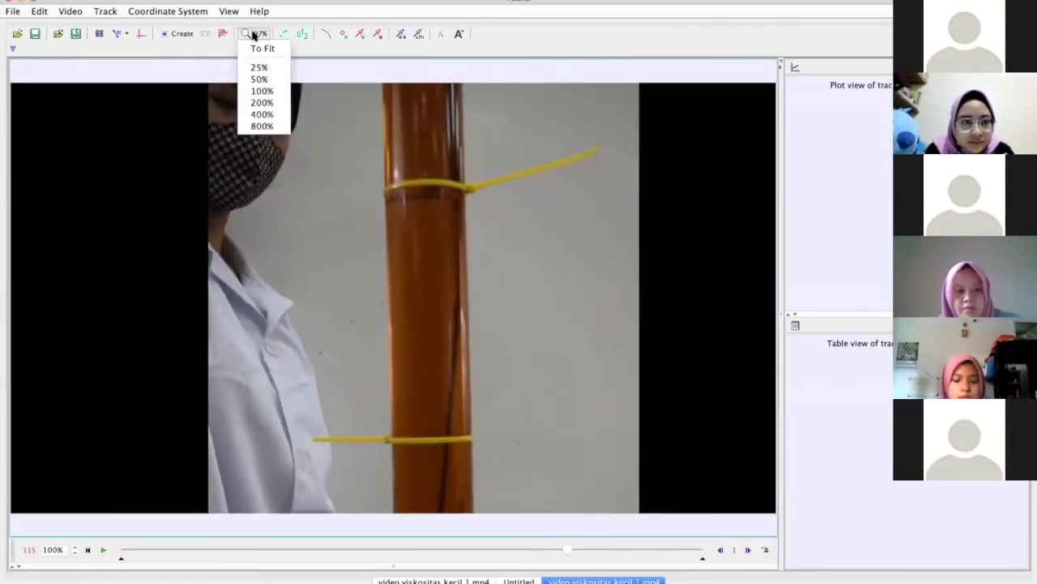
click(261, 102)
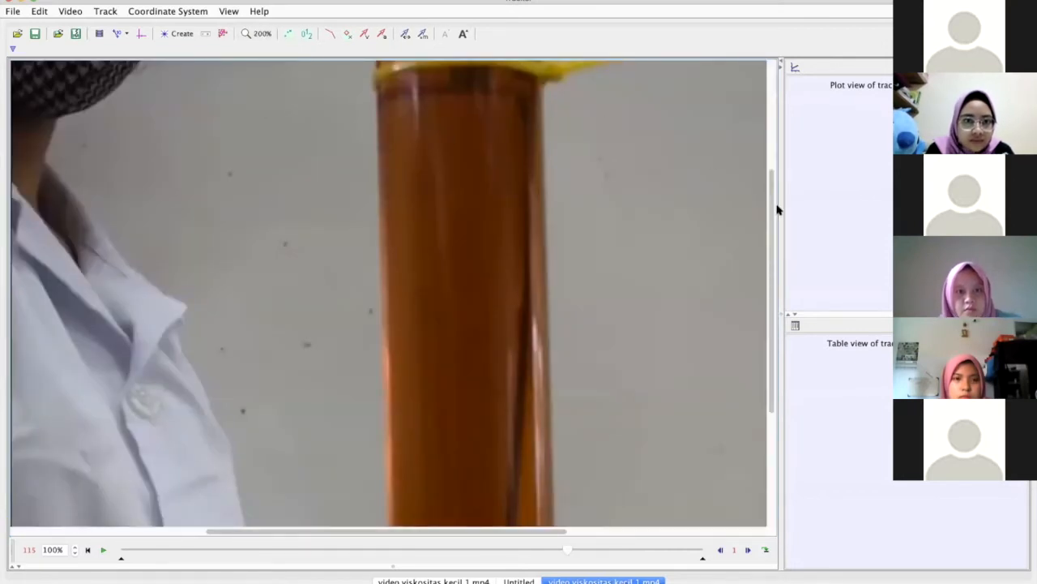
drag(773, 208, 767, 155)
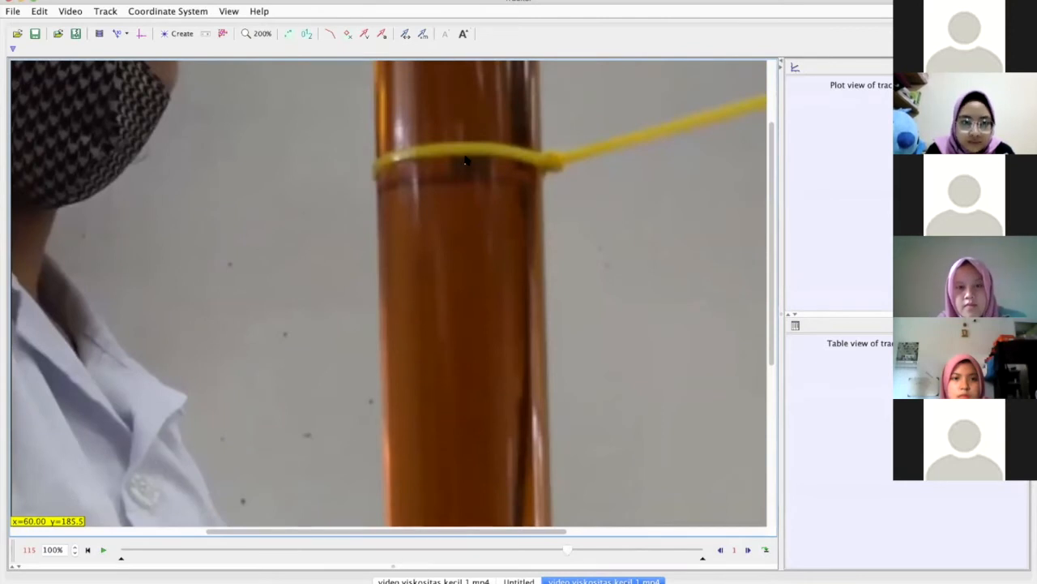
click(261, 34)
click(262, 91)
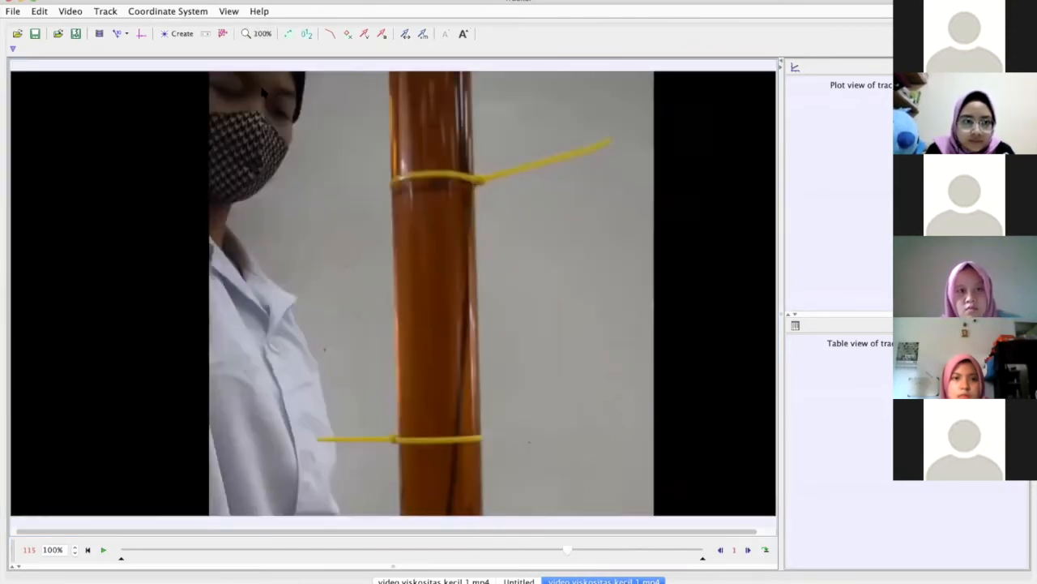
- Create a new calibration stick for the video
click(123, 35)
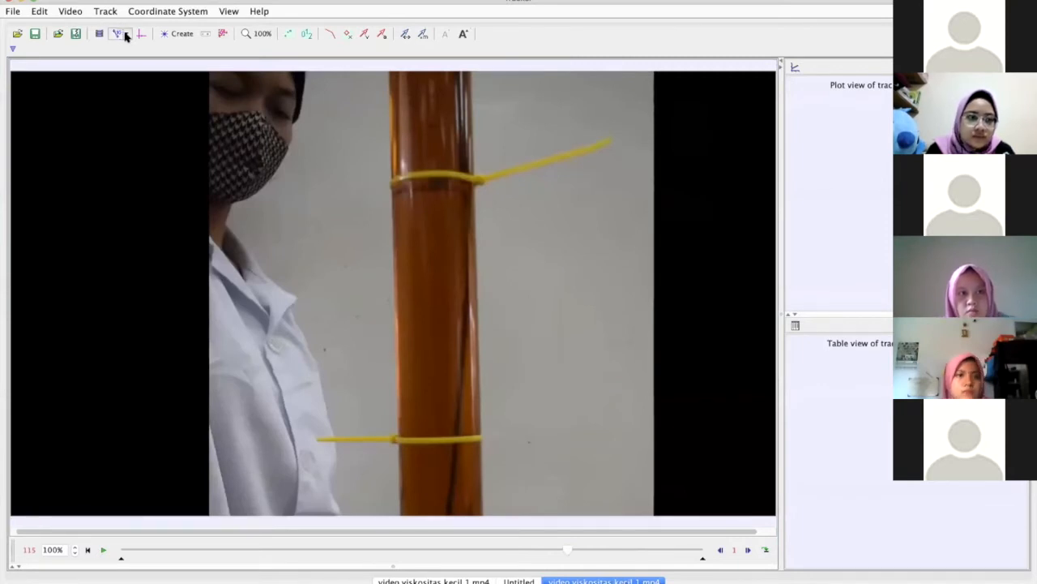
click(121, 34)
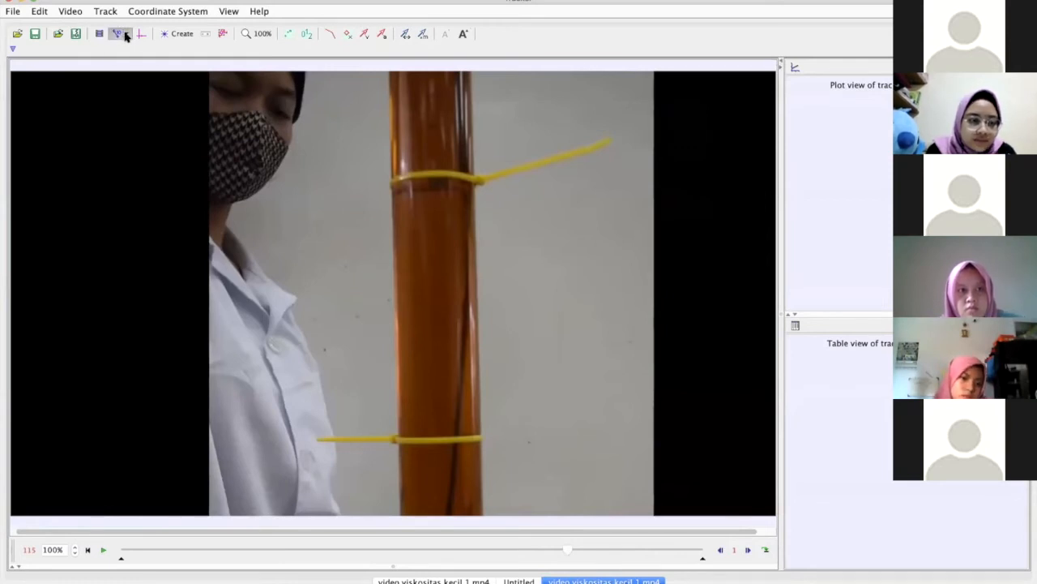
click(126, 36)
mouse_move(127, 48)
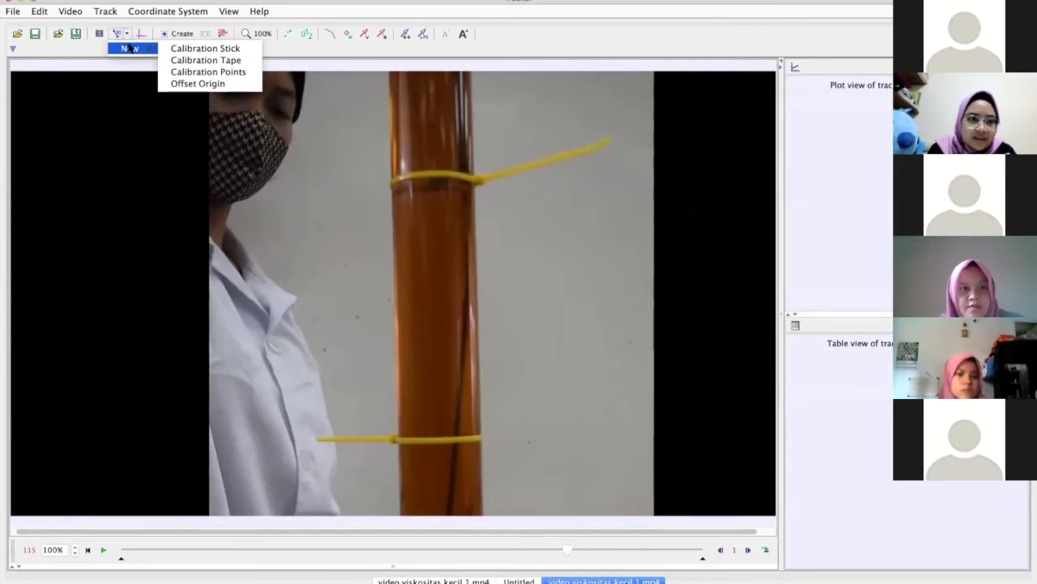
click(176, 49)
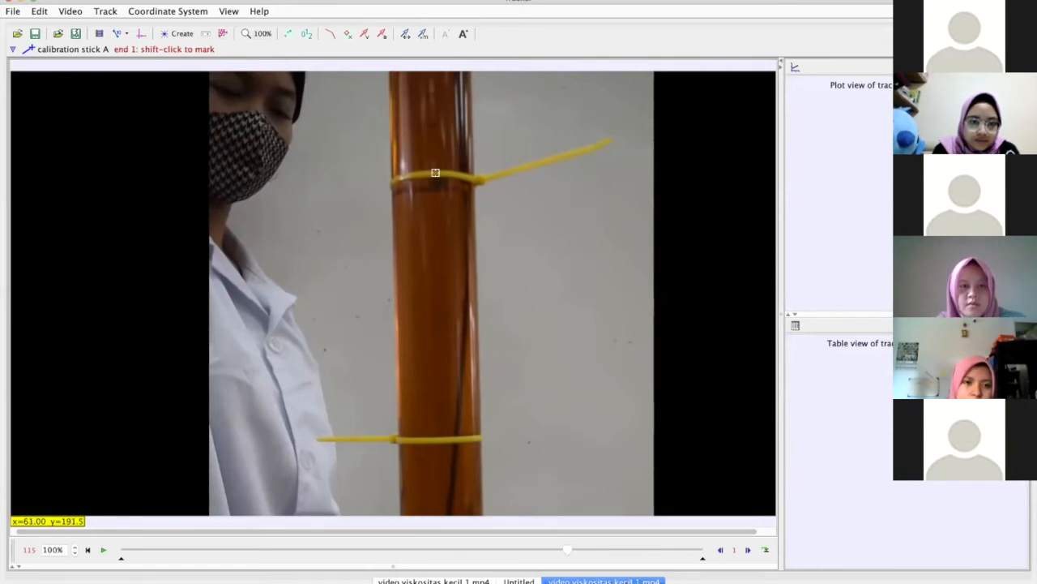
- Mark the calibration stick's ends on the tube's upper and lower yellow ties and set its length to 0.140 m
shift+click(436, 172)
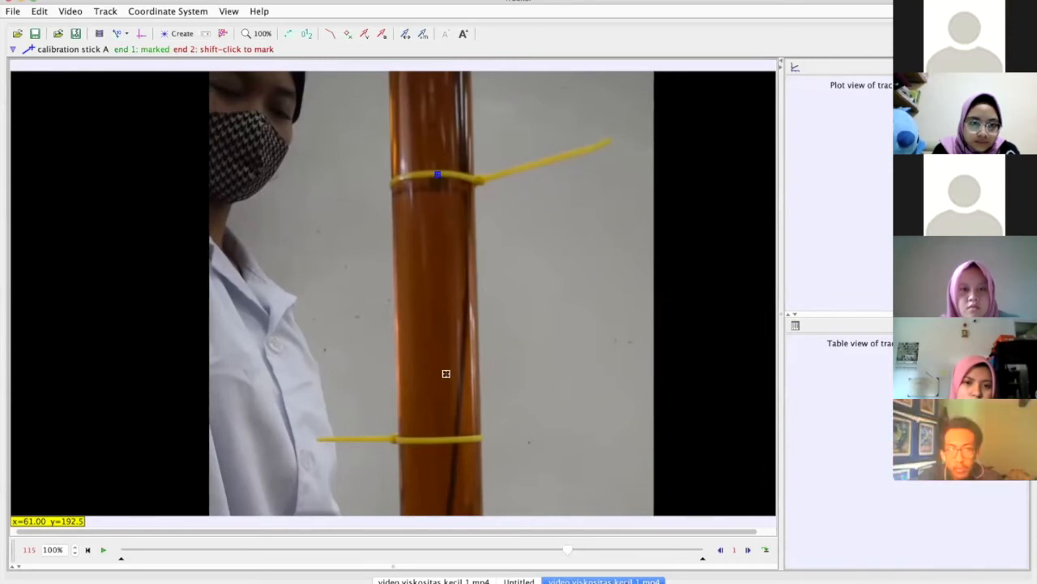
shift+click(447, 440)
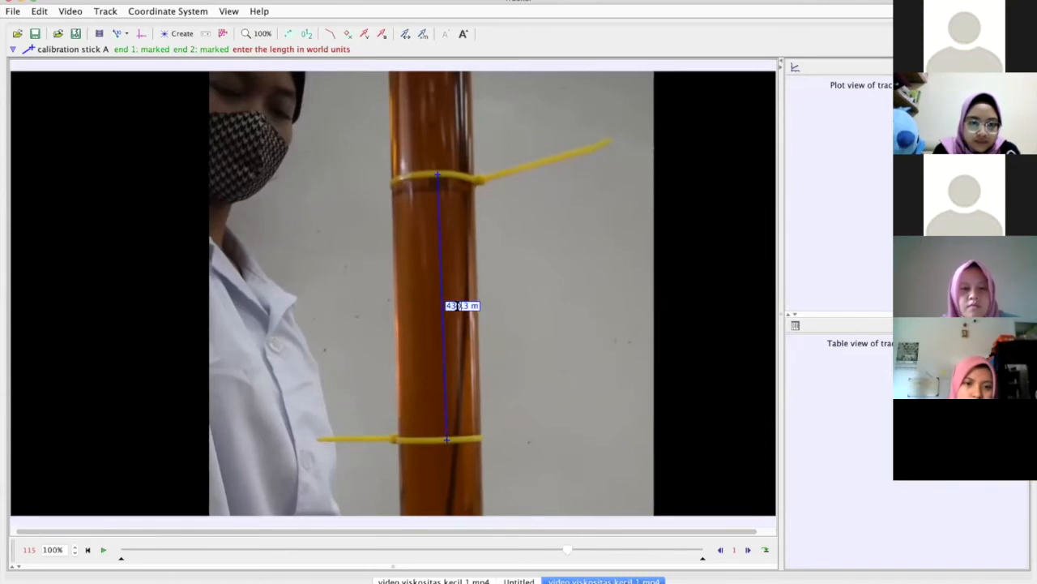
text(0.4)
key(Return)
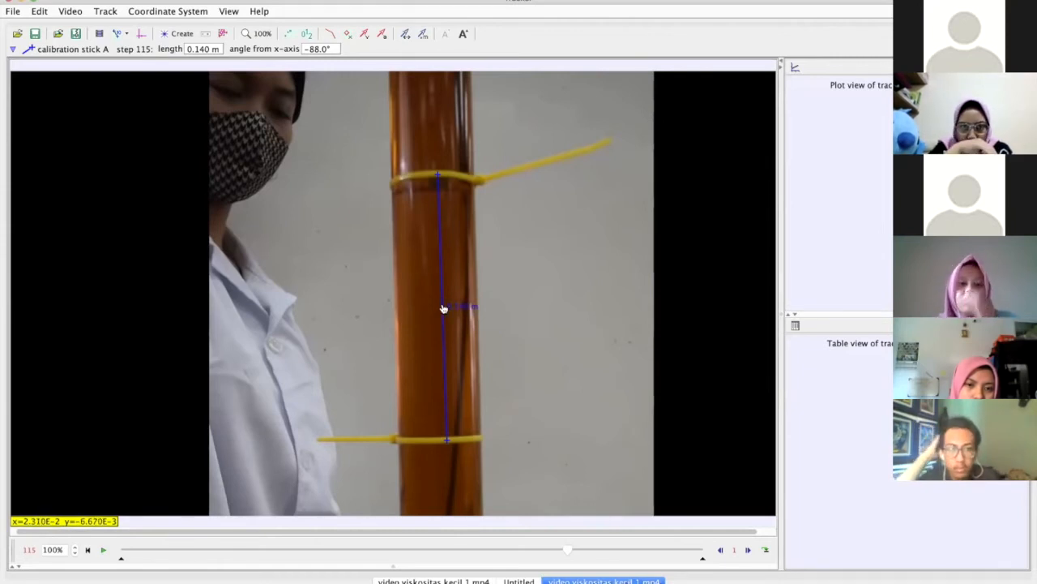
- Colour the calibration stick yellow (255, 255, 51) and realign its ends with the two yellow ties
right_click(443, 309)
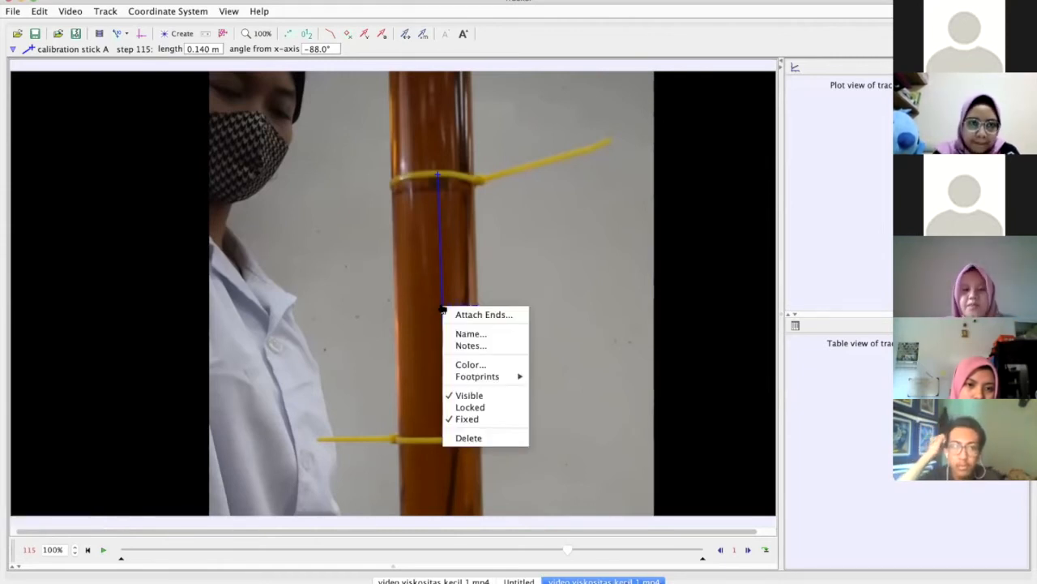
click(471, 365)
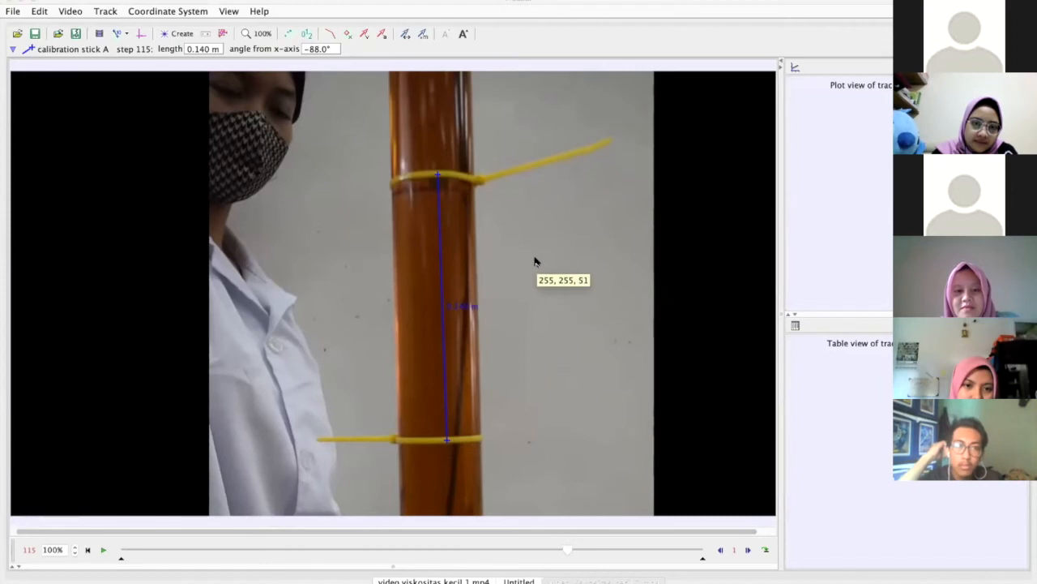
click(471, 414)
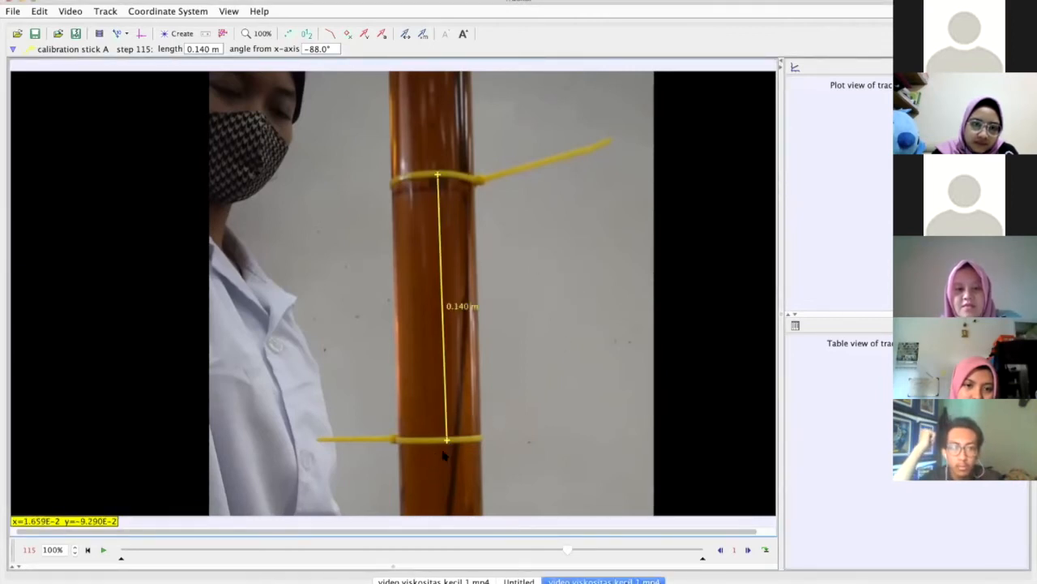
drag(446, 442, 442, 442)
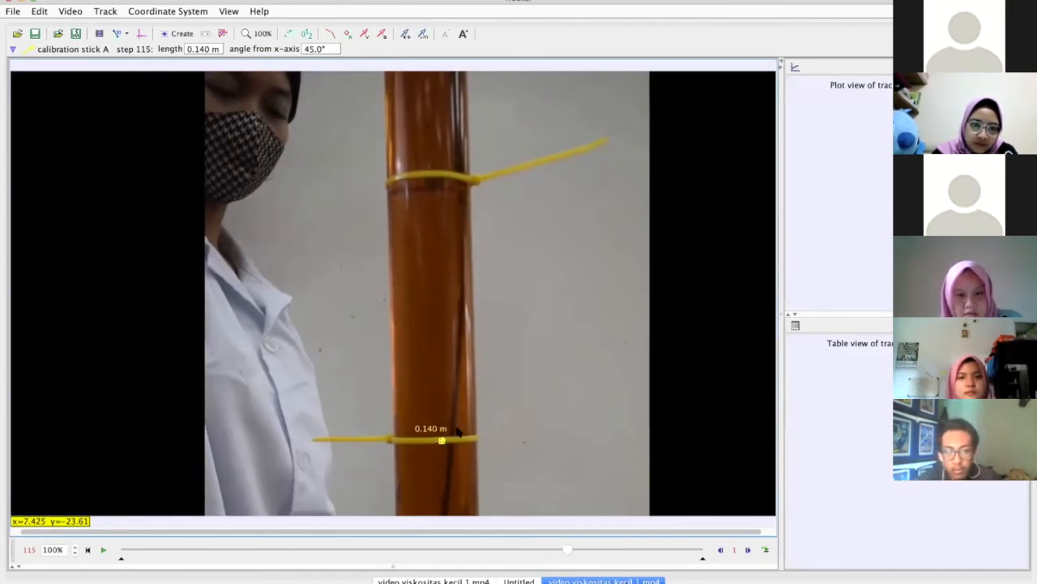
drag(441, 442, 438, 179)
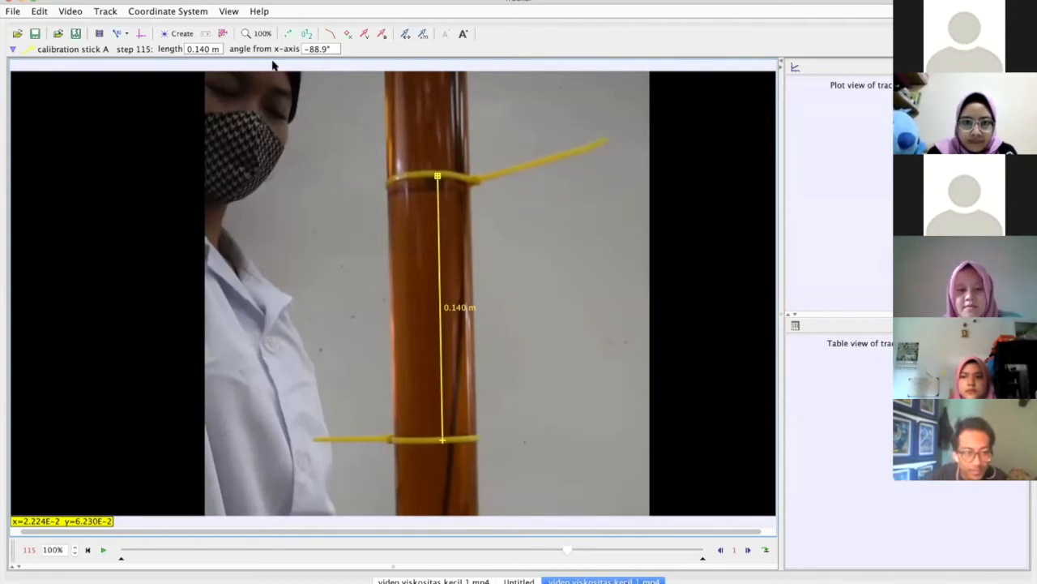
- Show the coordinate axes tilted 1.6° from horizontal, with the origin at the tube's left edge beside the upper yellow tie
click(142, 35)
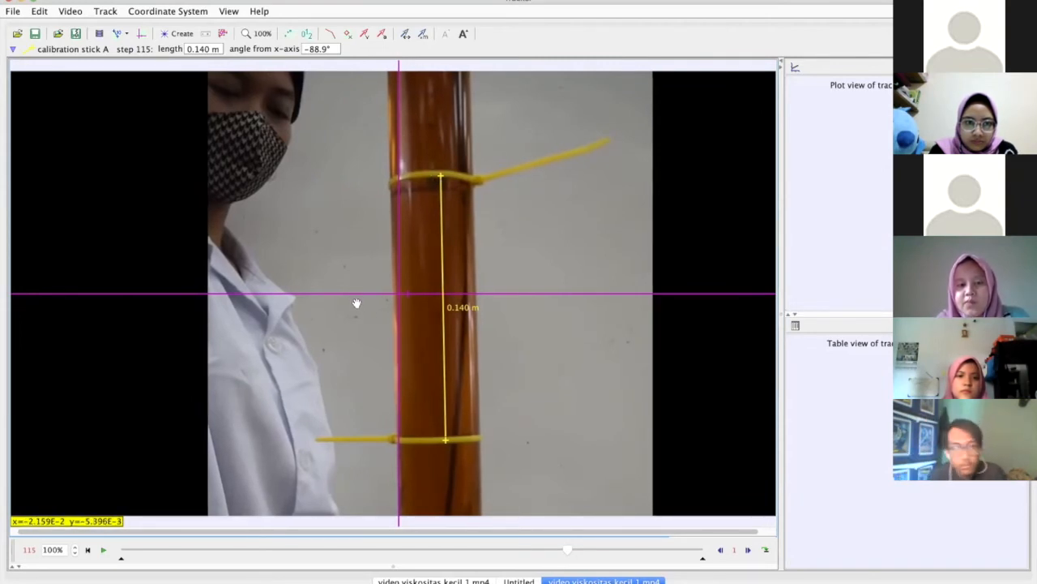
mouse_move(493, 294)
mouse_down()
mouse_move(491, 281)
mouse_move(496, 293)
mouse_up()
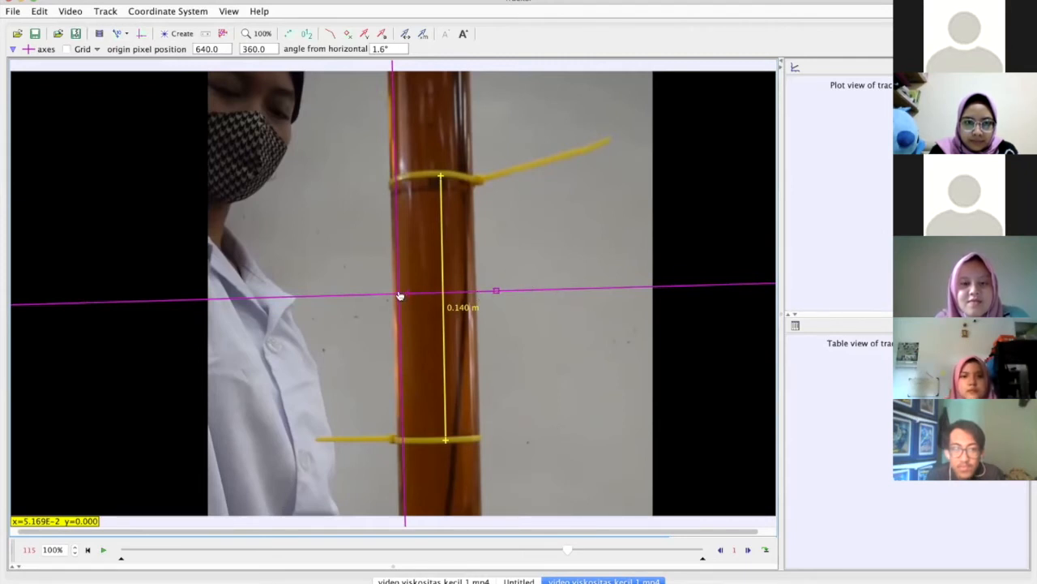
drag(400, 297, 390, 186)
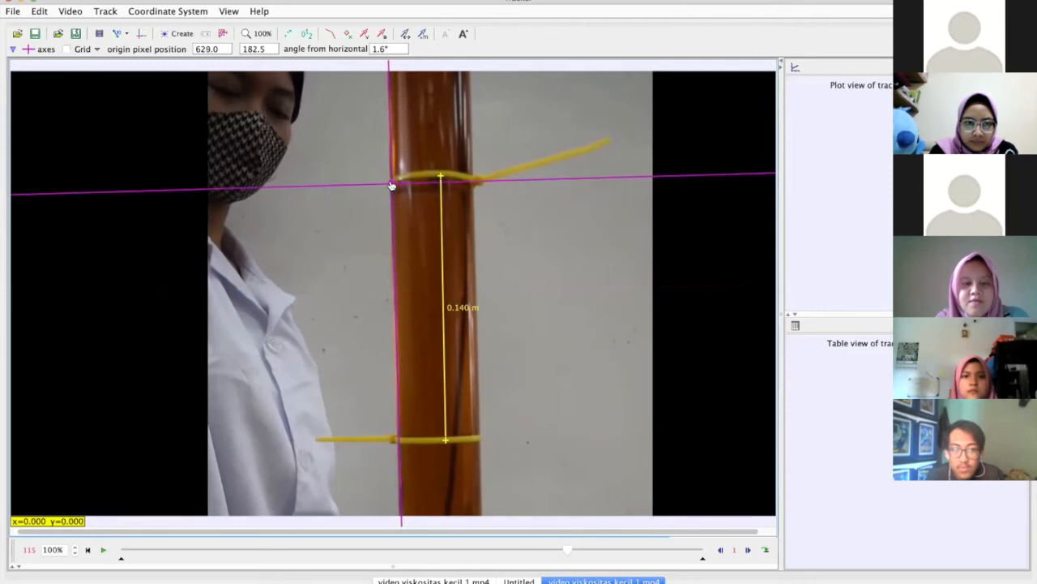
drag(390, 185, 391, 188)
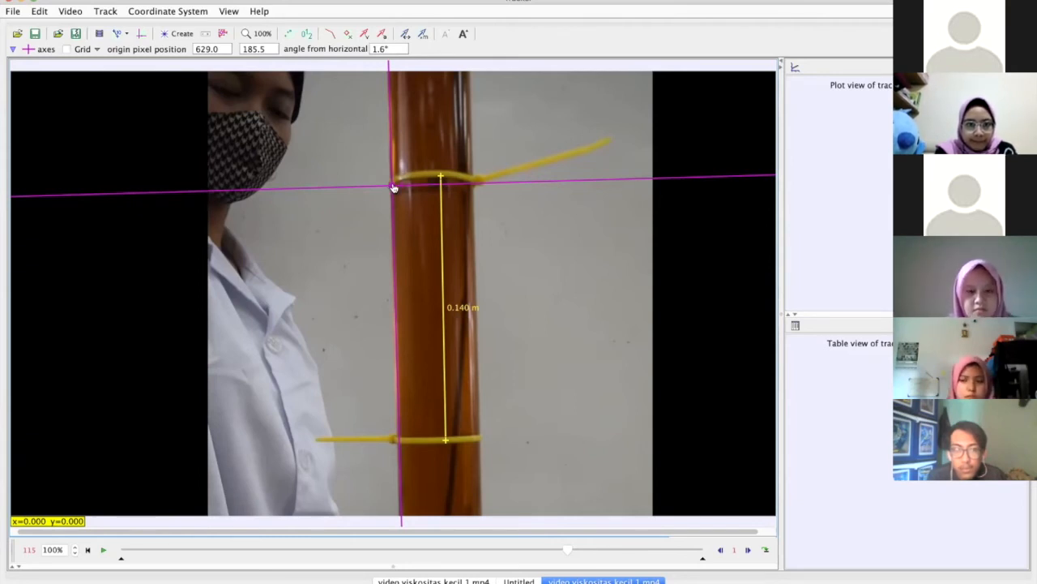
- Move the axes' origin to pixel position 702.0, 172.0, beside the calibration stick's upper end
click(261, 34)
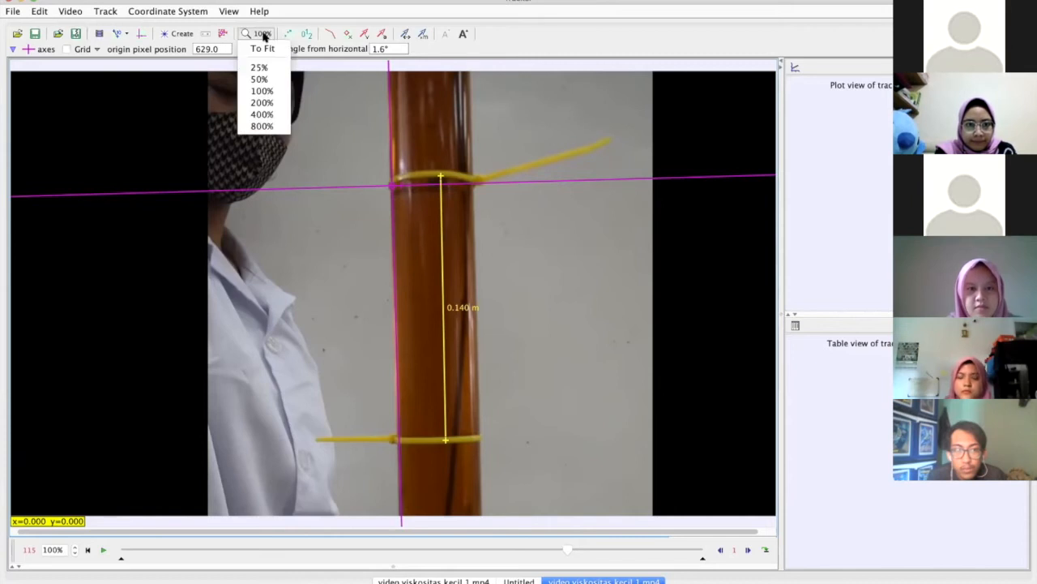
click(261, 90)
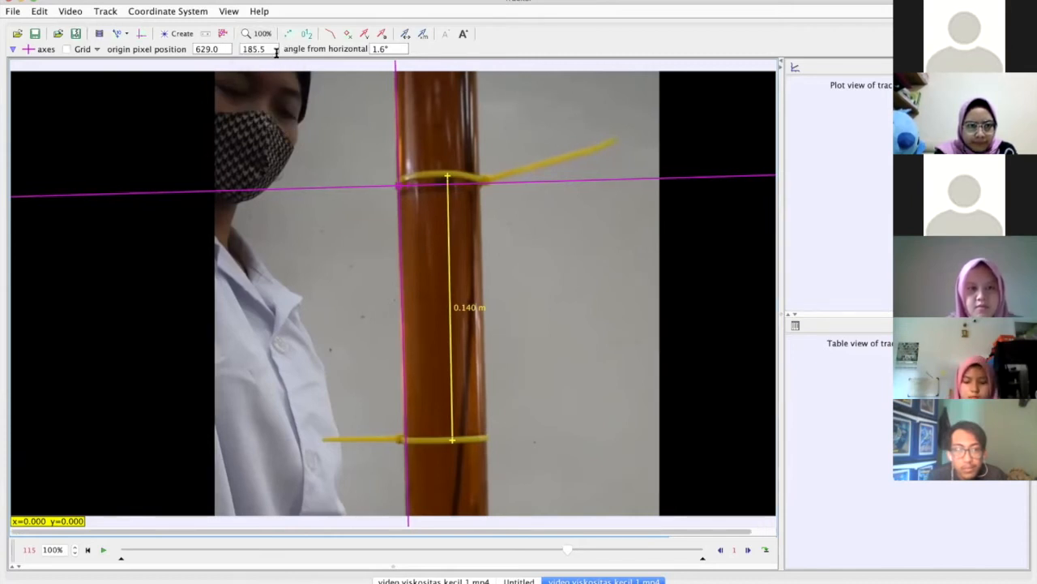
click(261, 34)
click(268, 103)
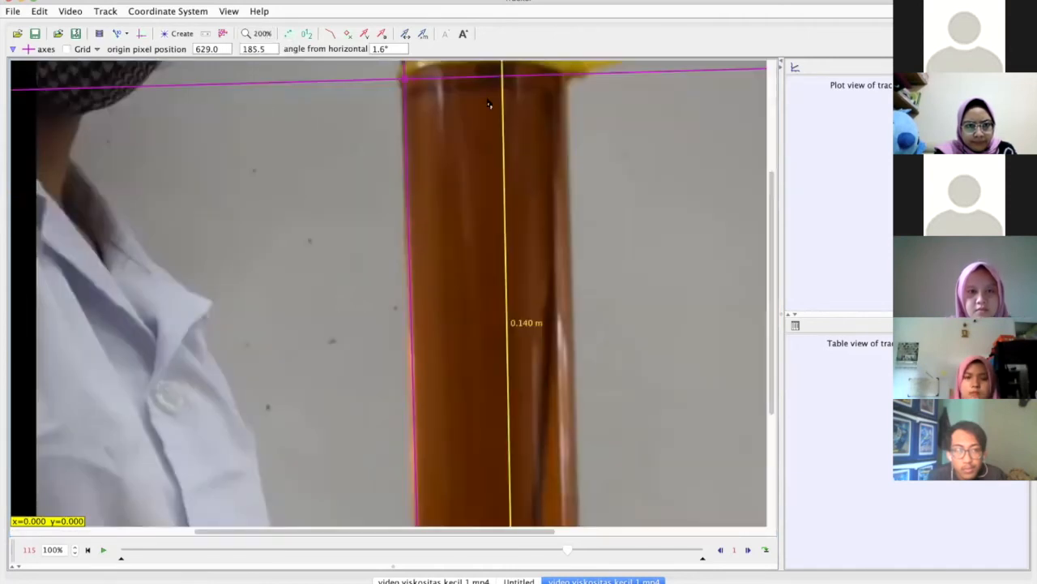
drag(770, 183, 740, 151)
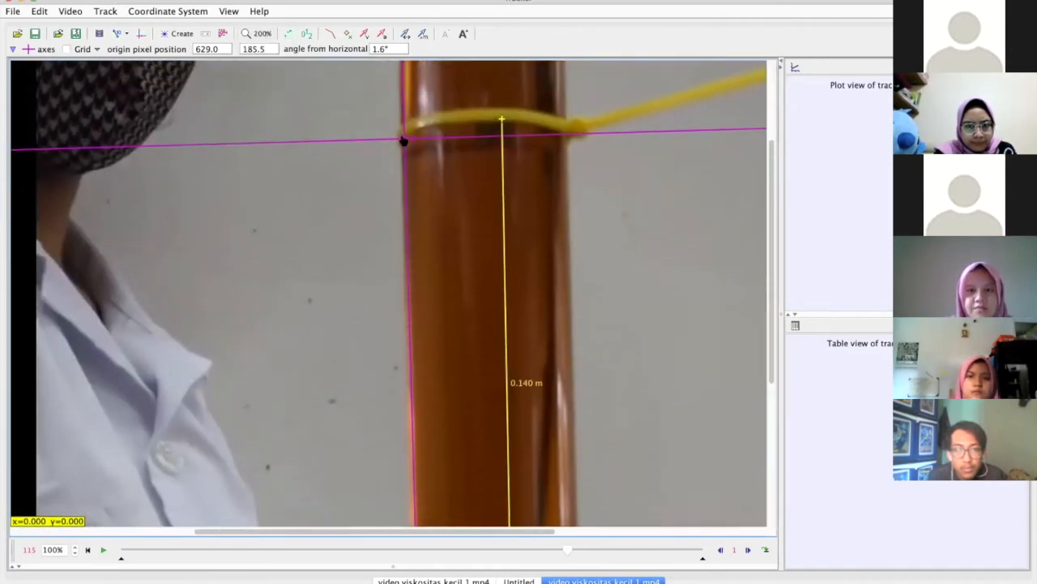
drag(403, 141, 493, 121)
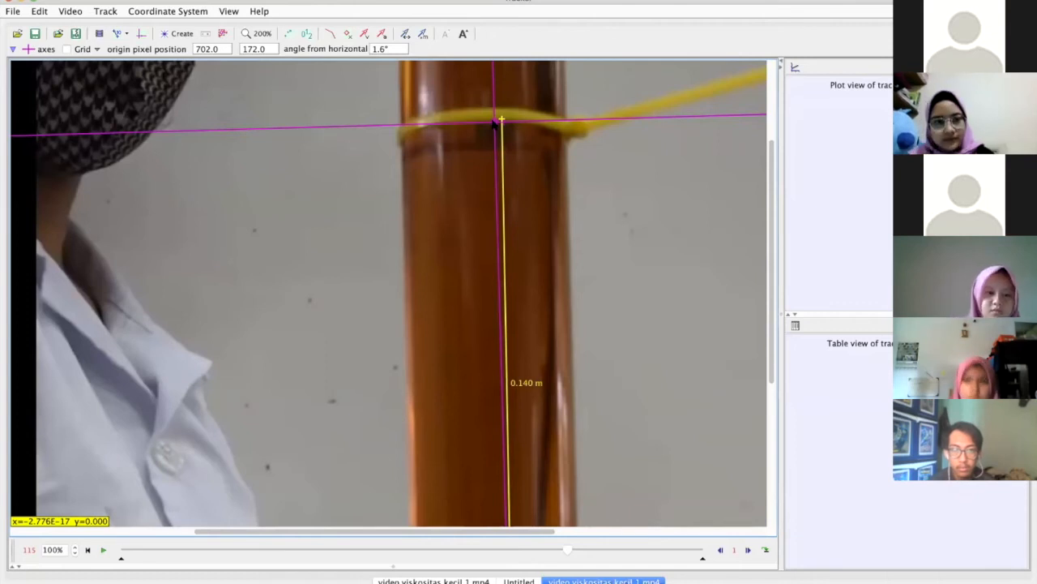
- Create a point mass track and hide the coordinate axes
click(181, 35)
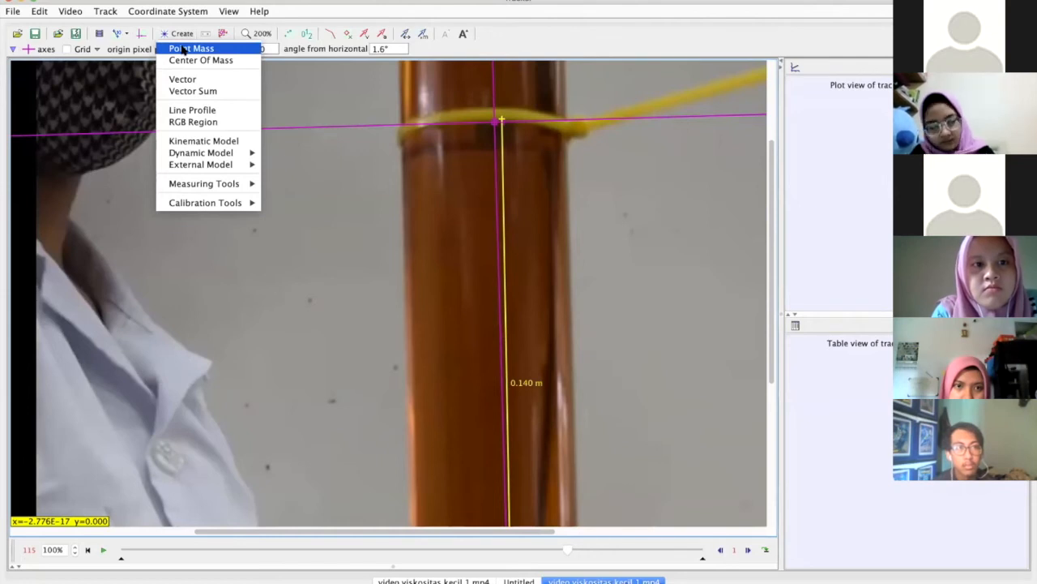
click(183, 49)
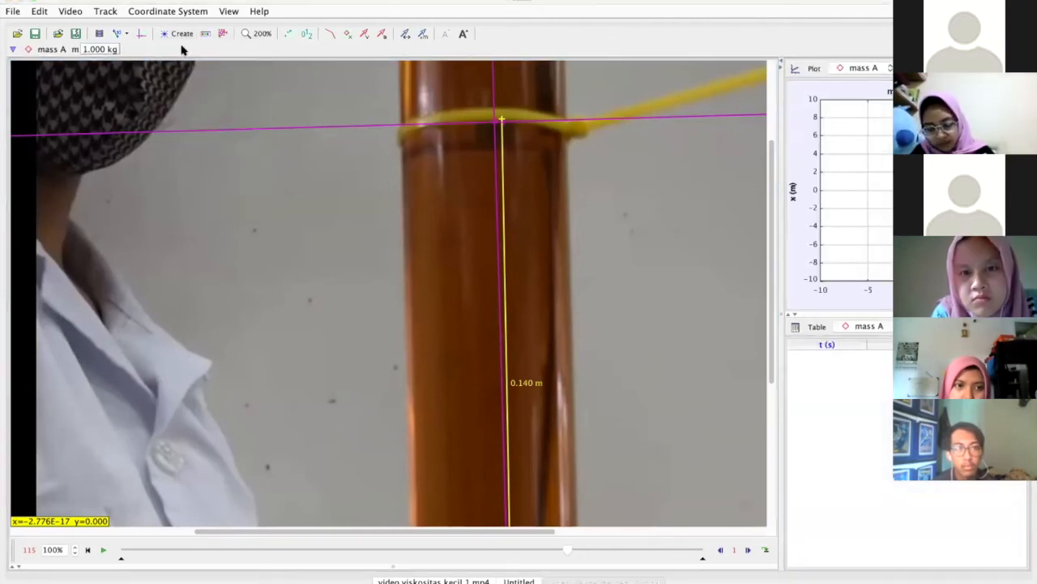
click(139, 35)
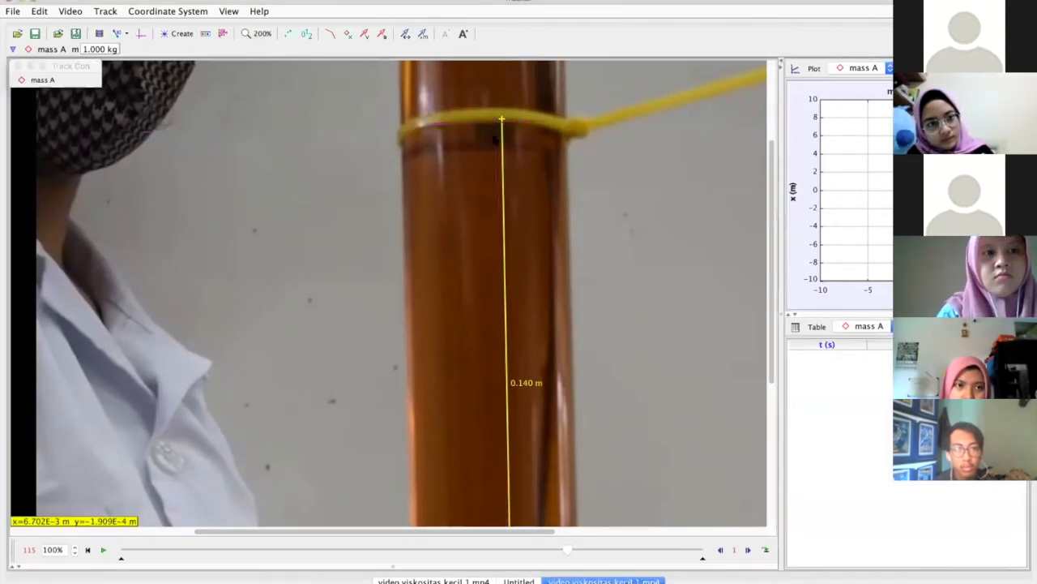
- Rename the mass A track to Bola1
click(262, 34)
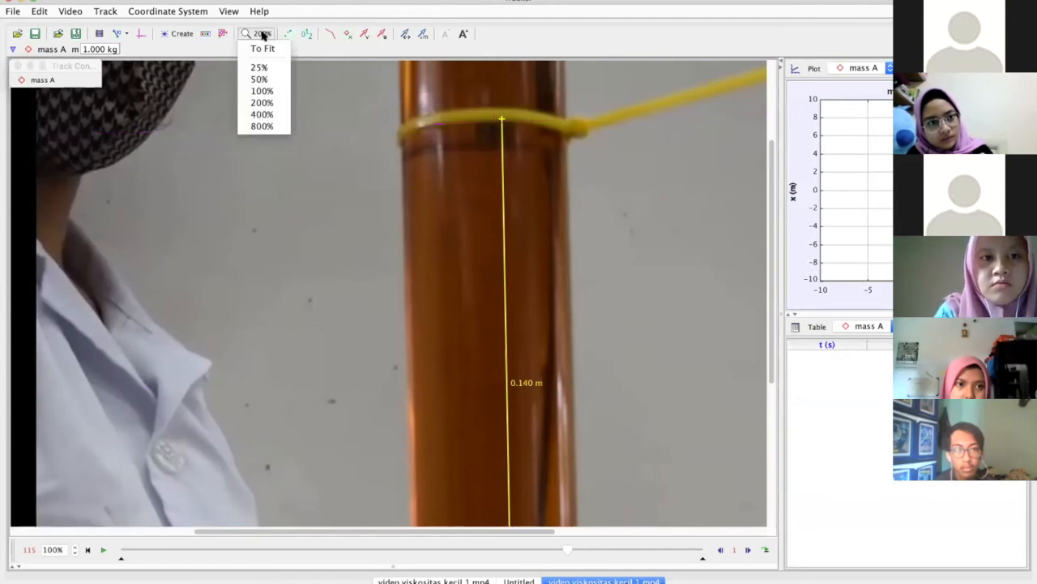
click(263, 114)
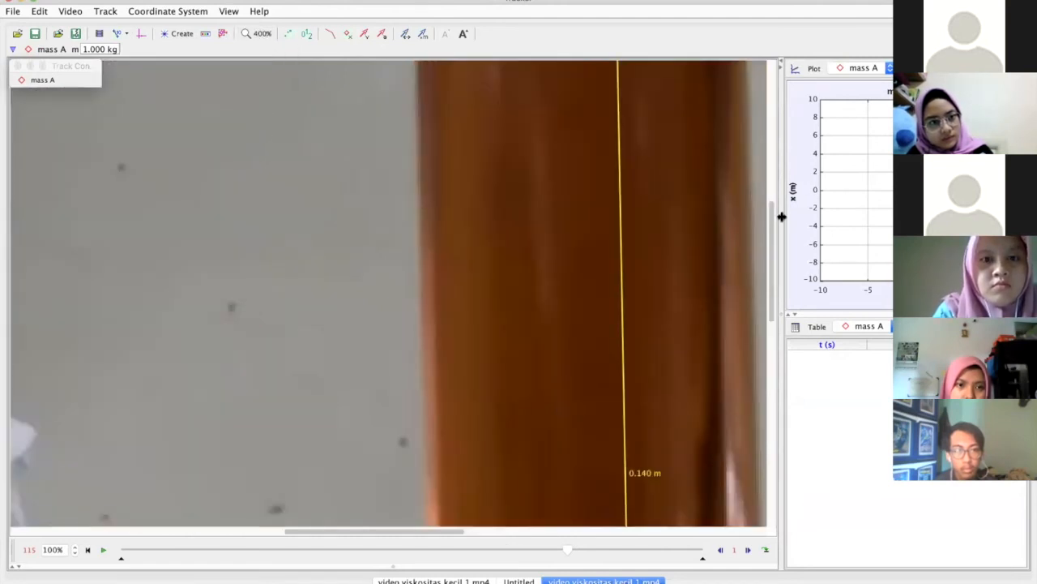
drag(771, 221, 769, 158)
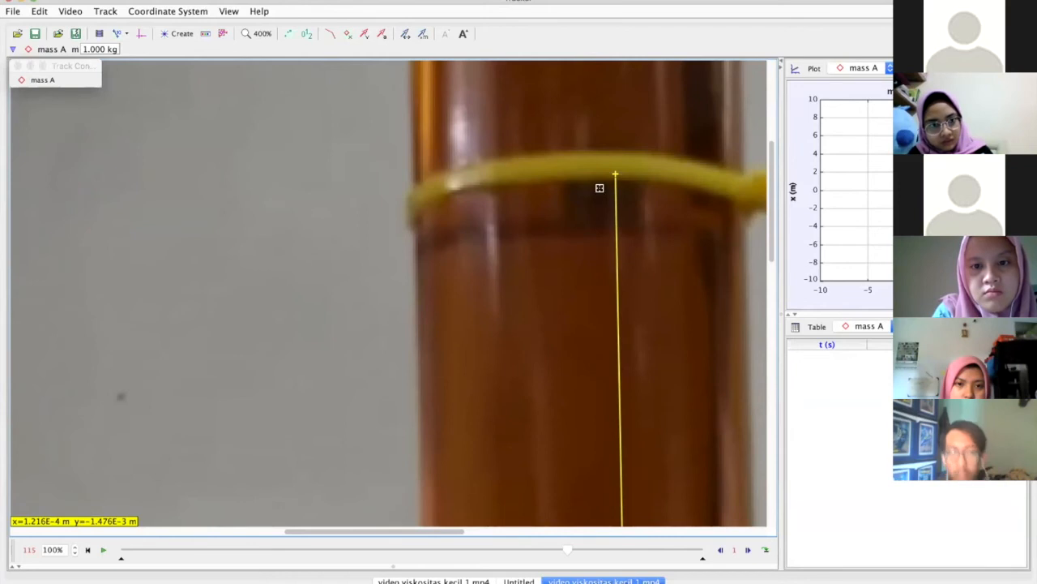
click(45, 79)
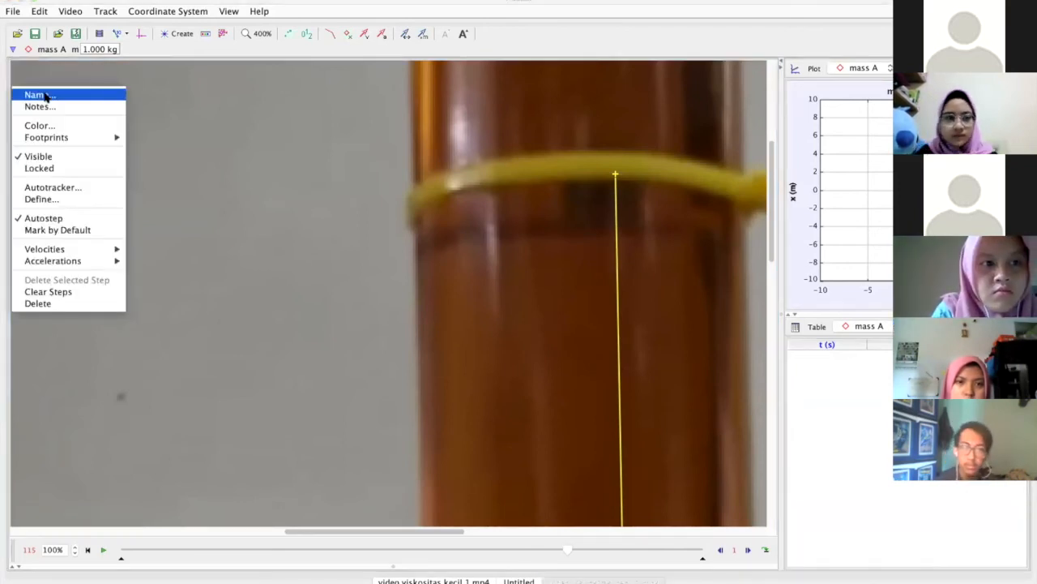
click(47, 96)
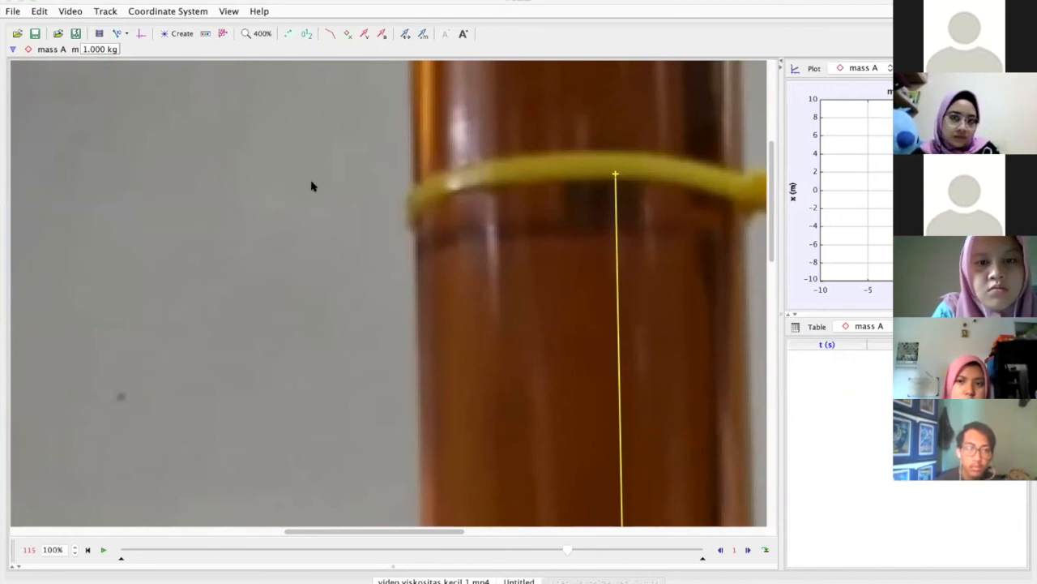
key(Return)
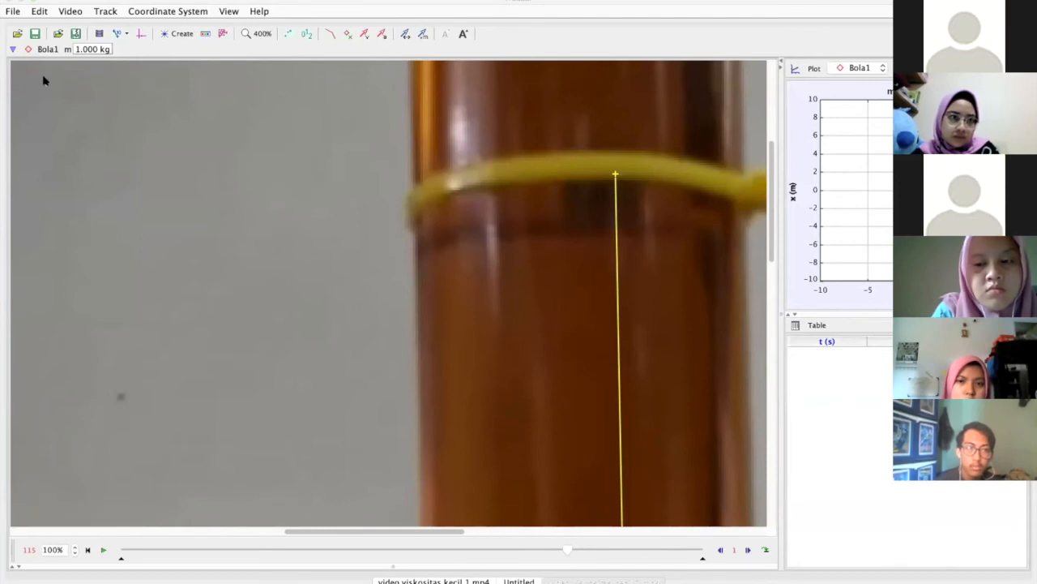
right_click(12, 85)
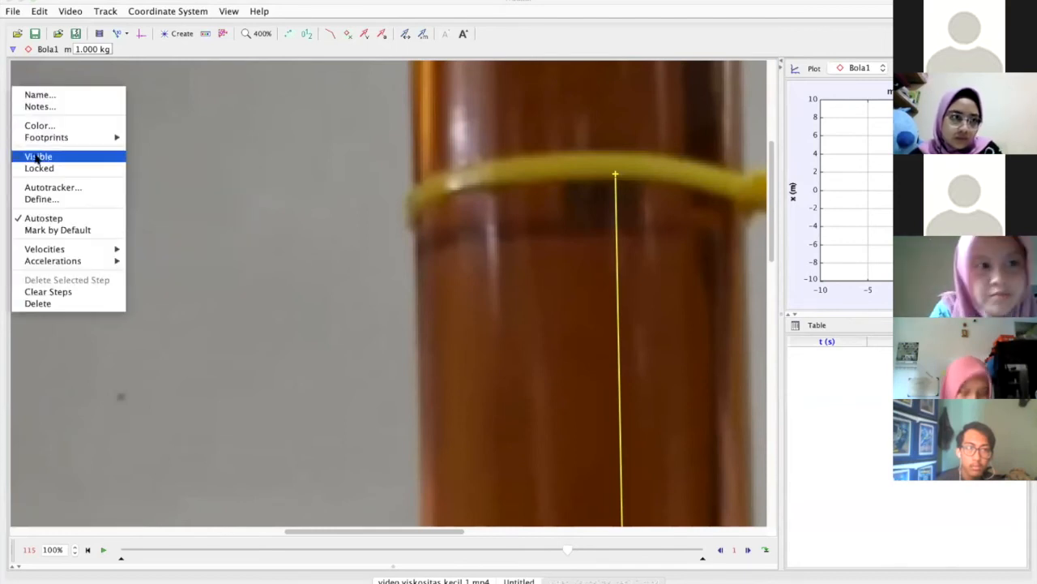
click(44, 219)
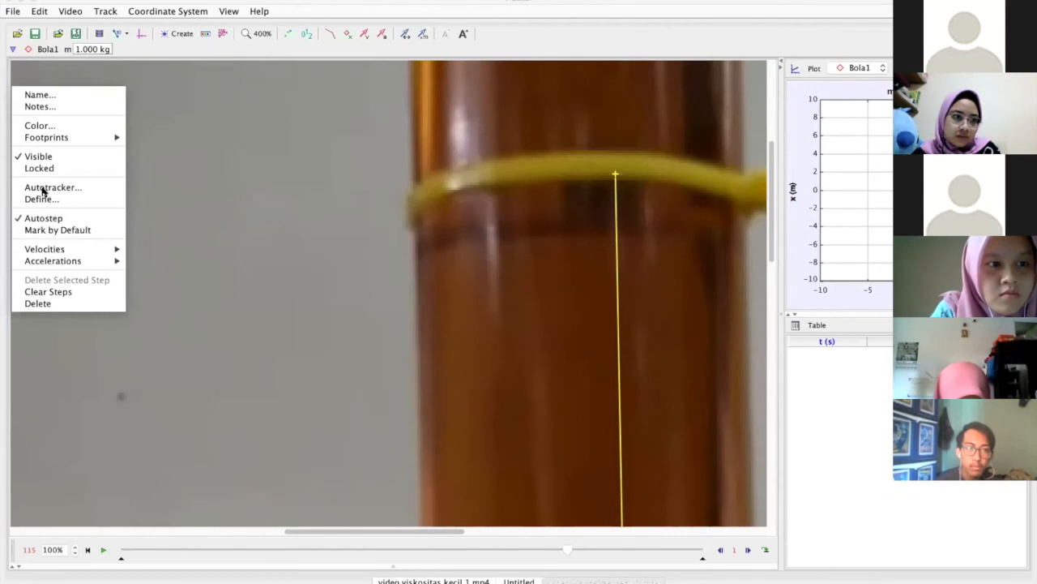
click(61, 80)
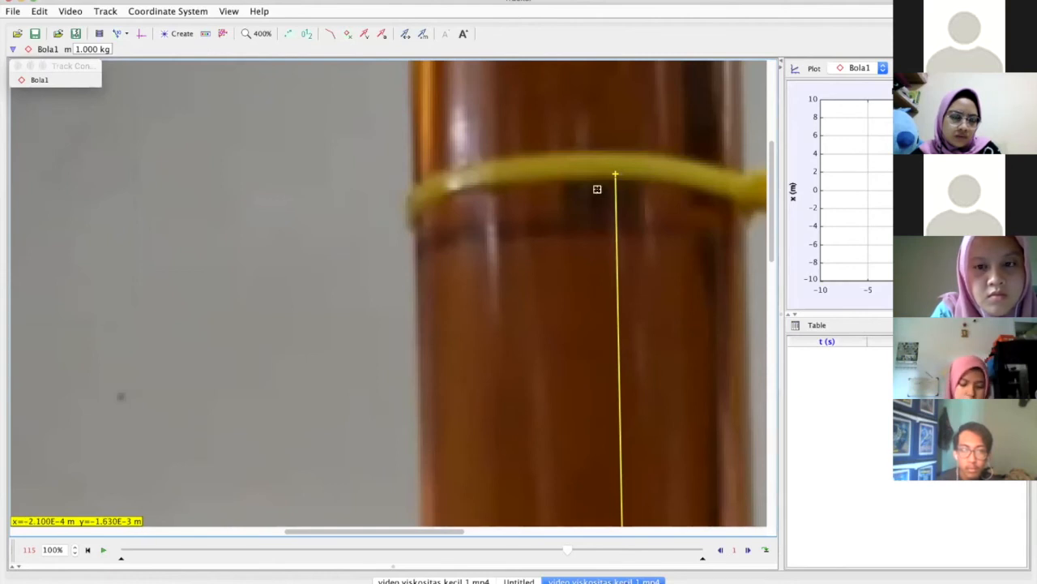
- Mark the falling ball's position for Bola1 in frames 115 to 119, starting just below the upper yellow tie
shift+click(598, 189)
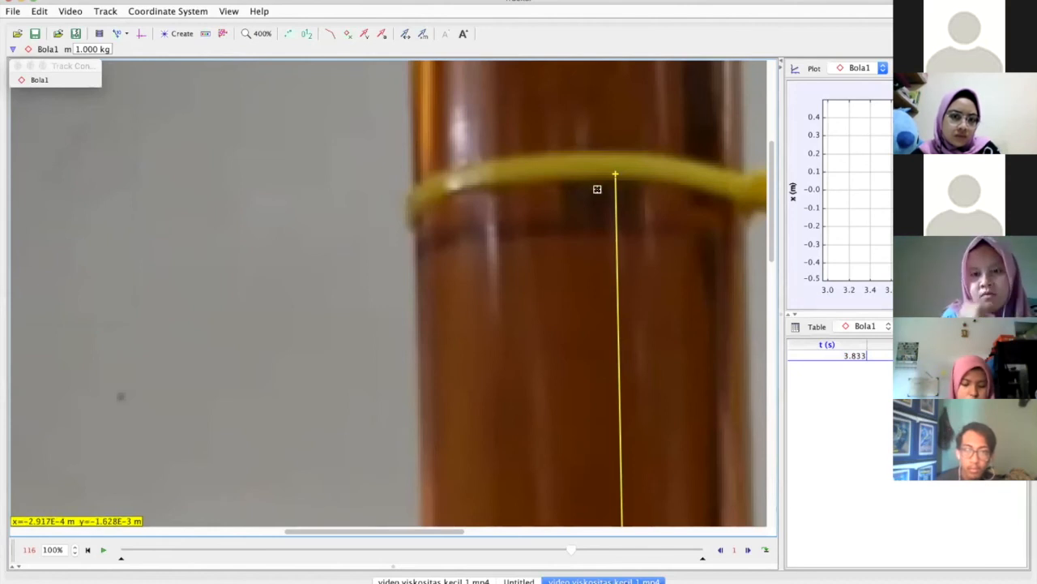
shift+click(597, 188)
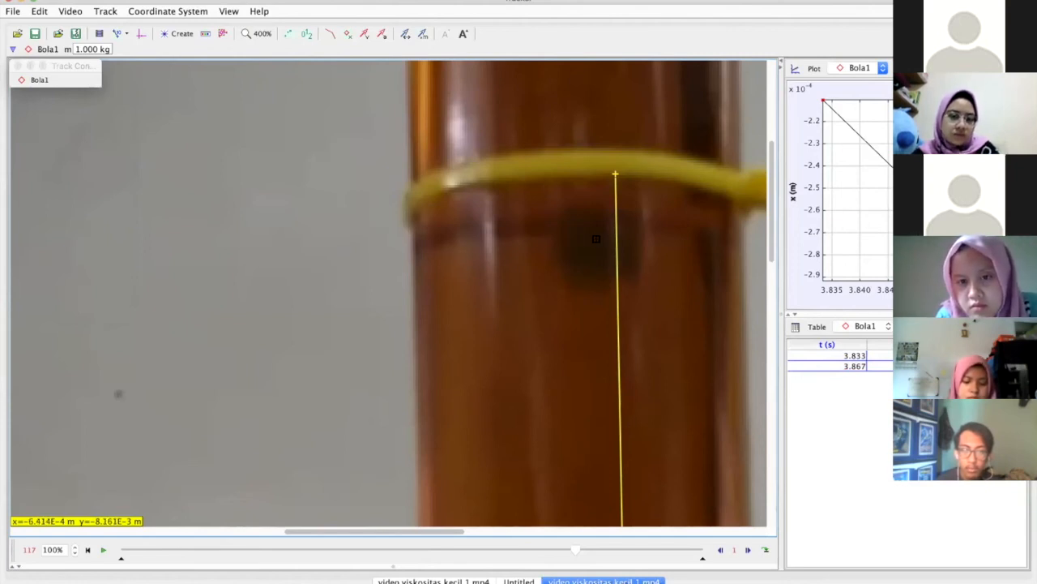
shift+click(596, 238)
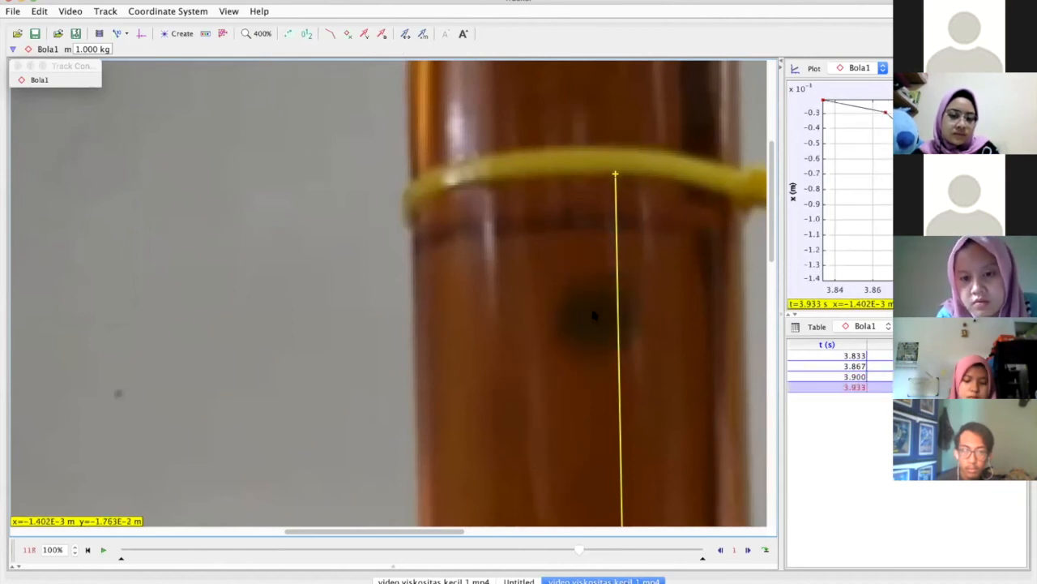
shift+click(594, 311)
shift+click(595, 377)
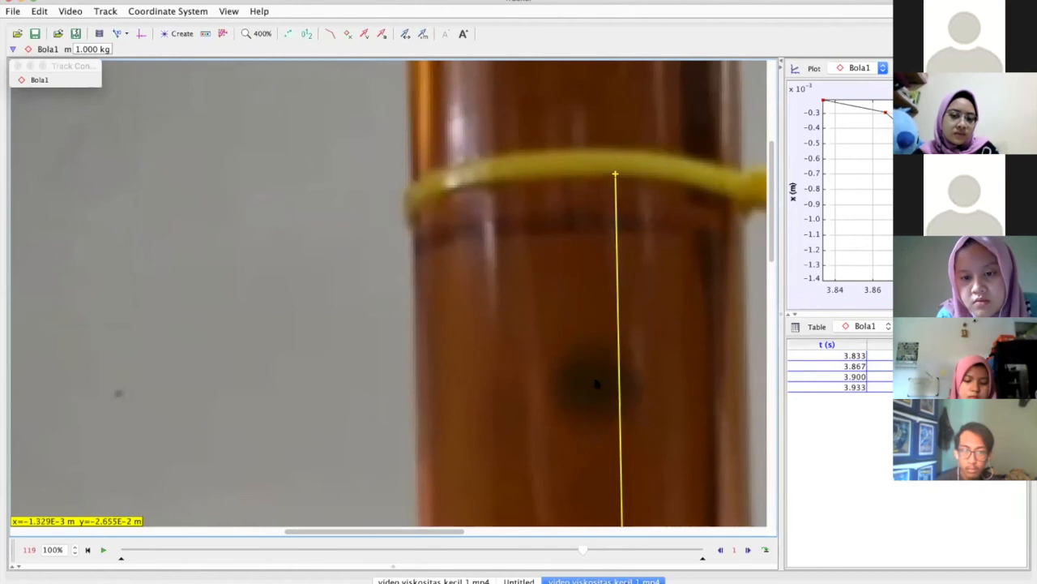
- Set the video zoom to 200% and mark the ball's centre for Bola1 in frames 120 to 127
scroll(594, 378, up, 3)
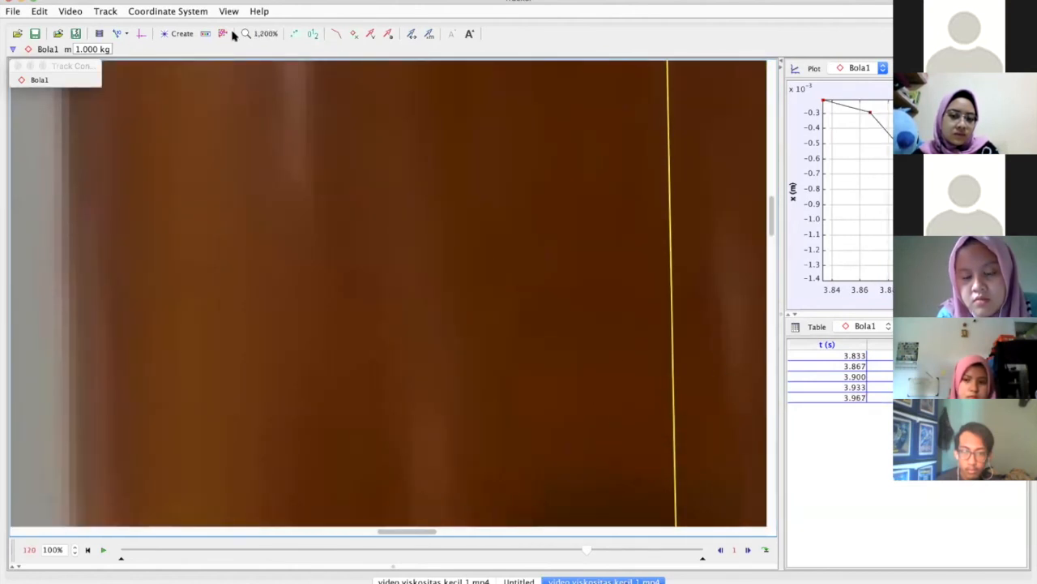
click(263, 34)
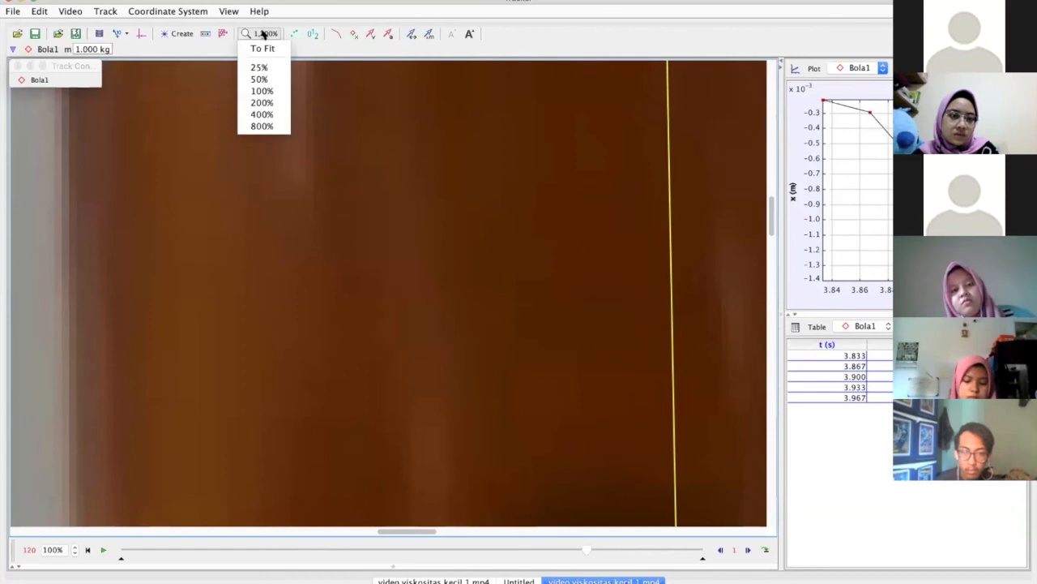
click(267, 102)
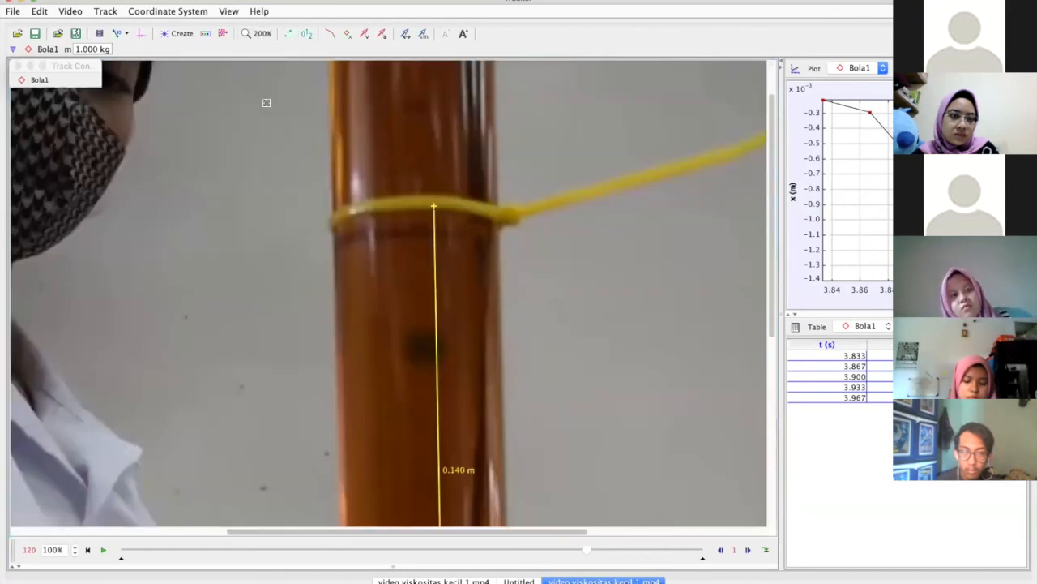
shift+click(422, 341)
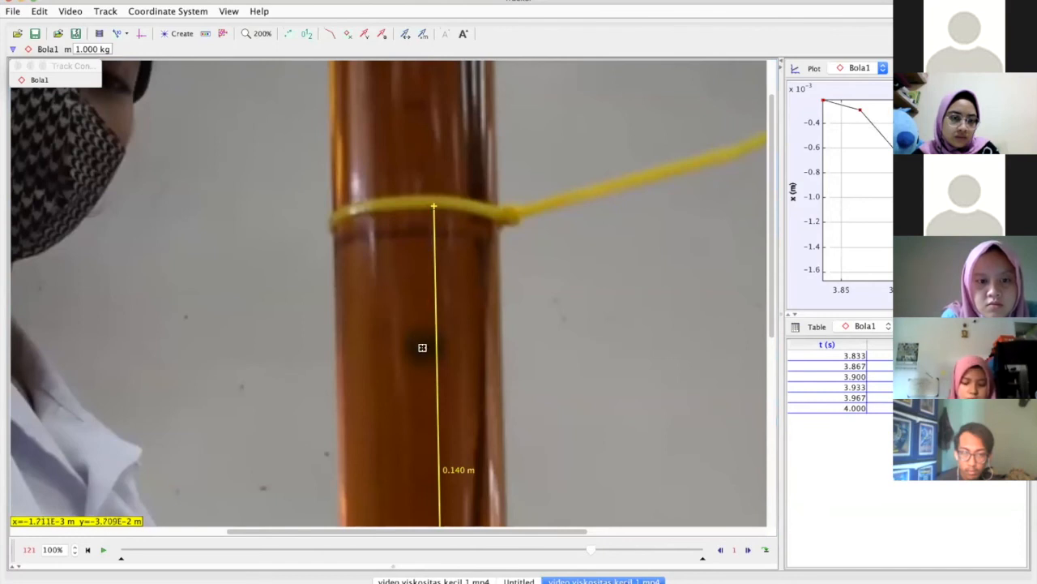
shift+click(422, 348)
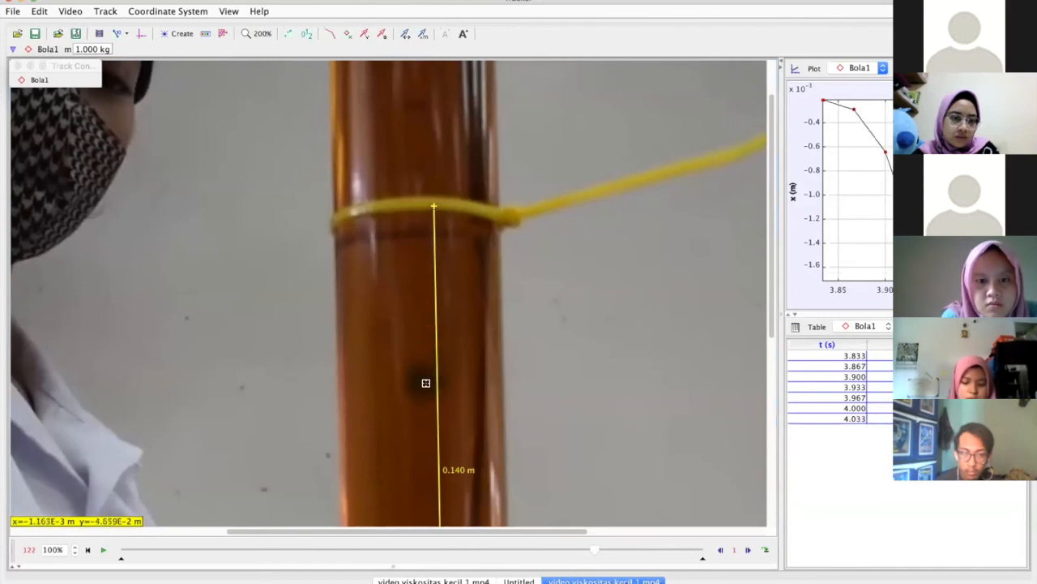
shift+click(423, 385)
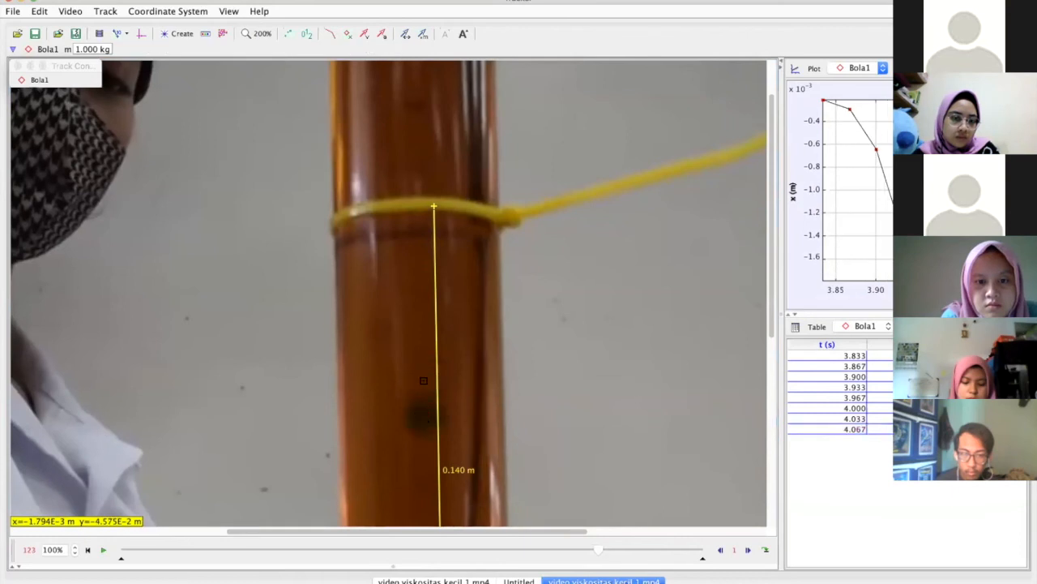
shift+click(425, 416)
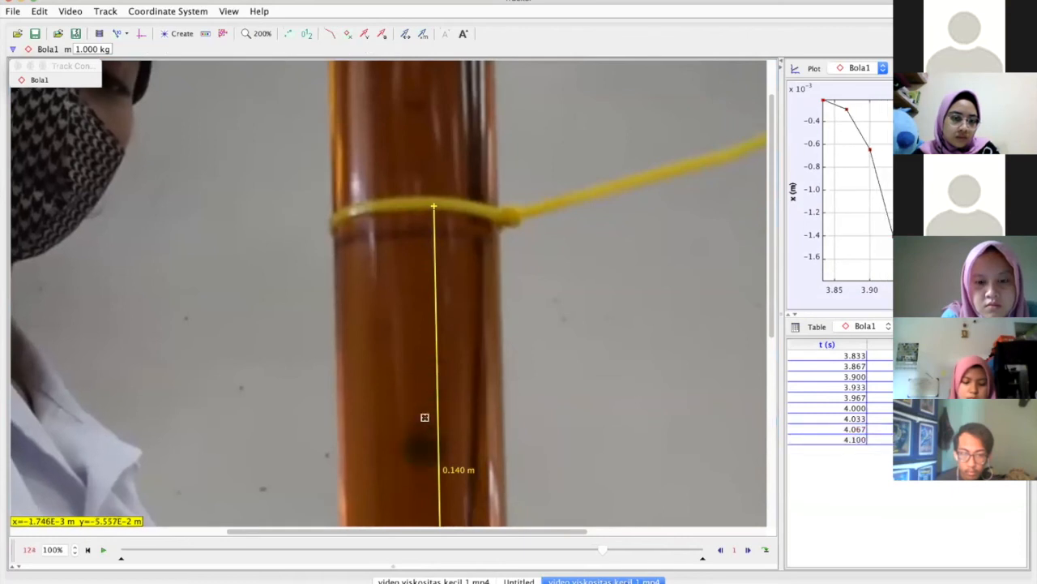
shift+click(424, 452)
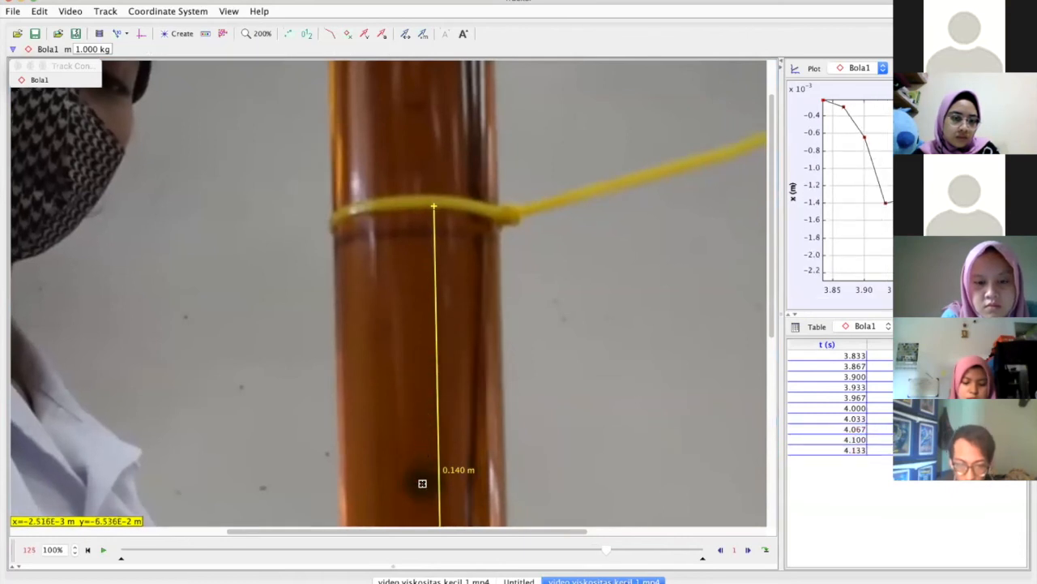
shift+click(423, 480)
click(423, 479)
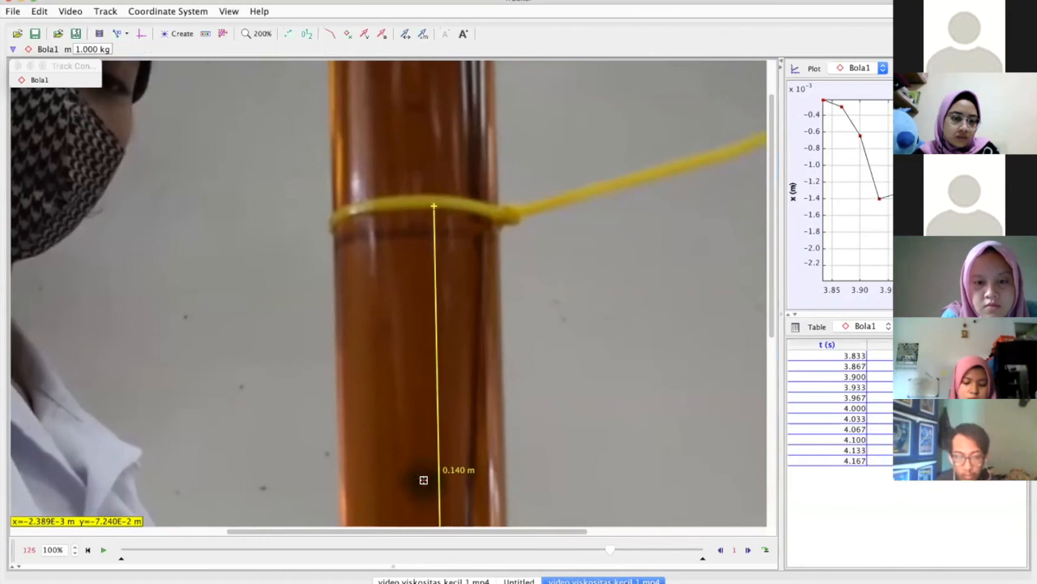
key(Right)
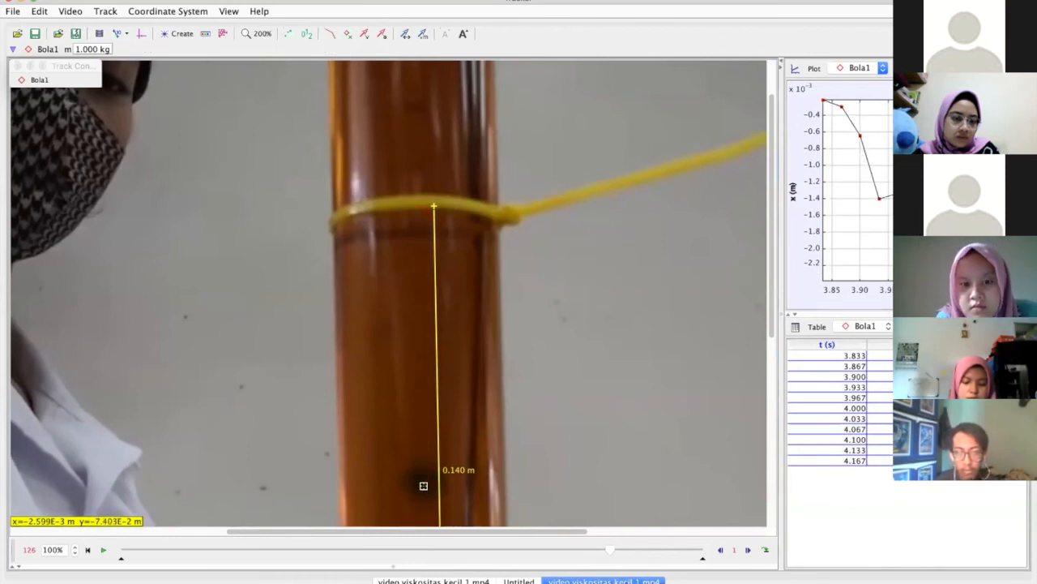
shift+click(424, 485)
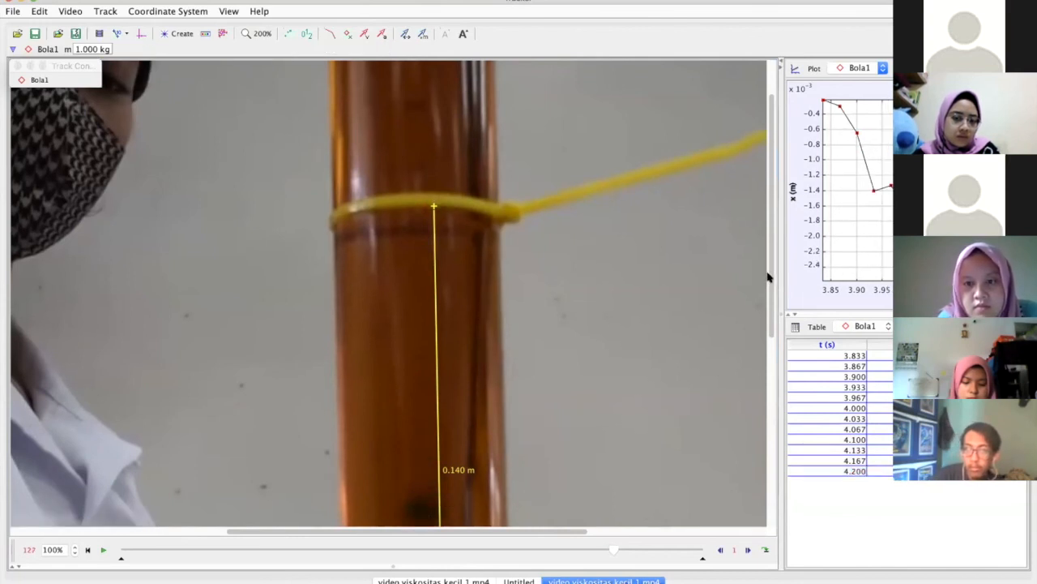
shift+click(422, 514)
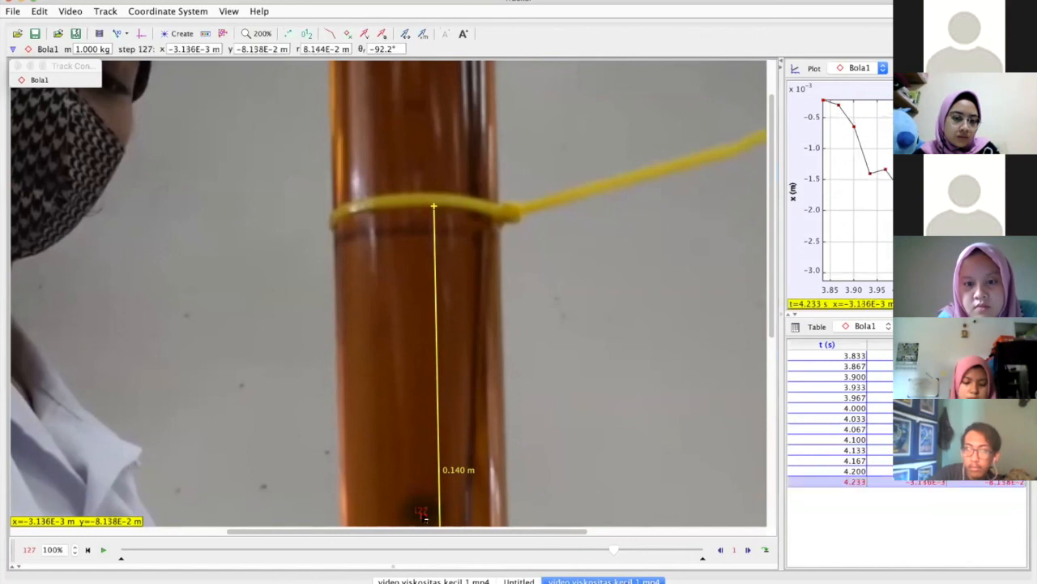
- Mark the ball's centre for Bola1 in frames 128 to 134, down to the lower yellow tie
drag(770, 264, 772, 376)
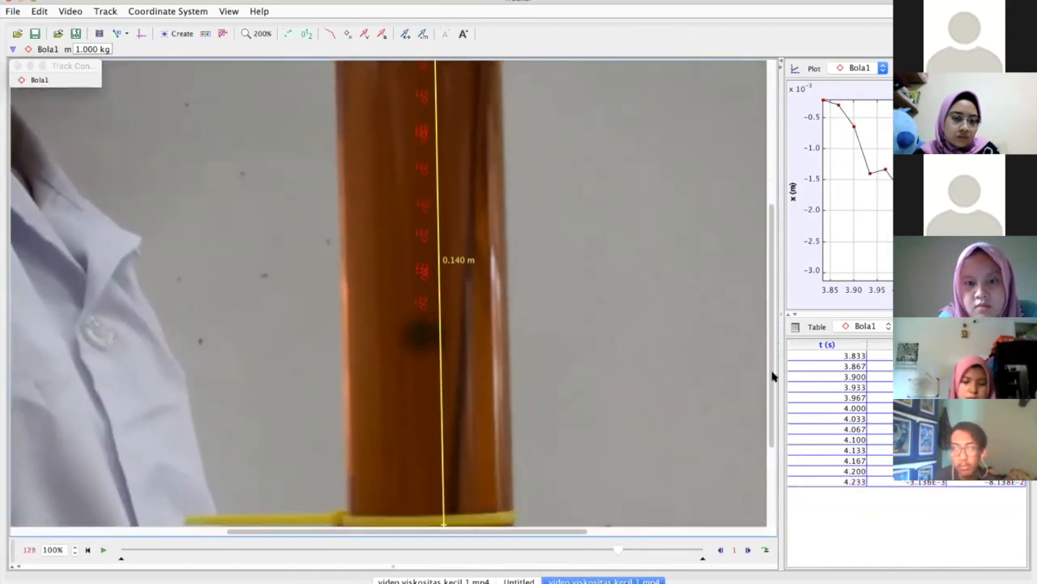
shift+click(421, 336)
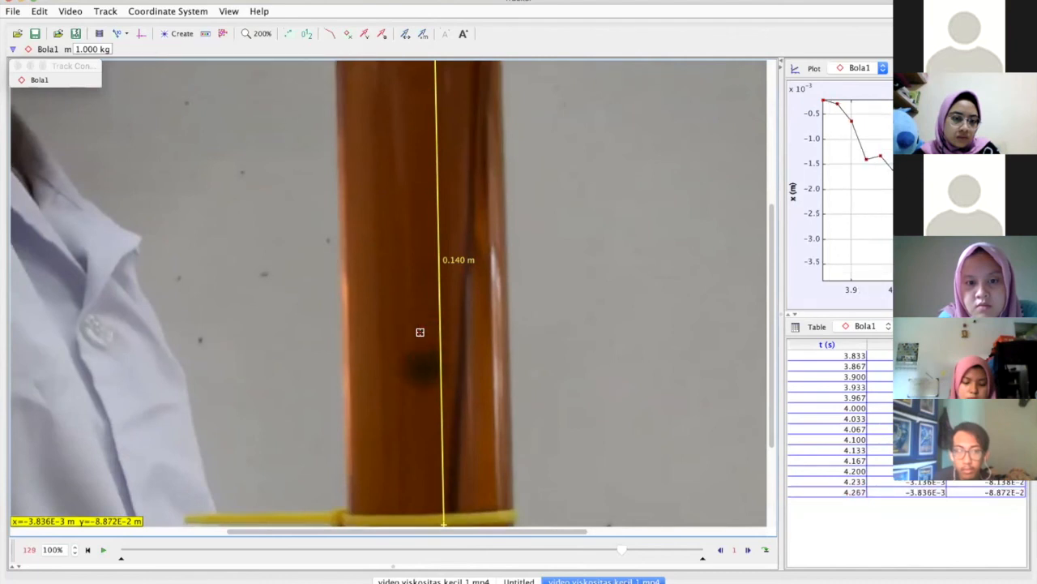
shift+click(420, 365)
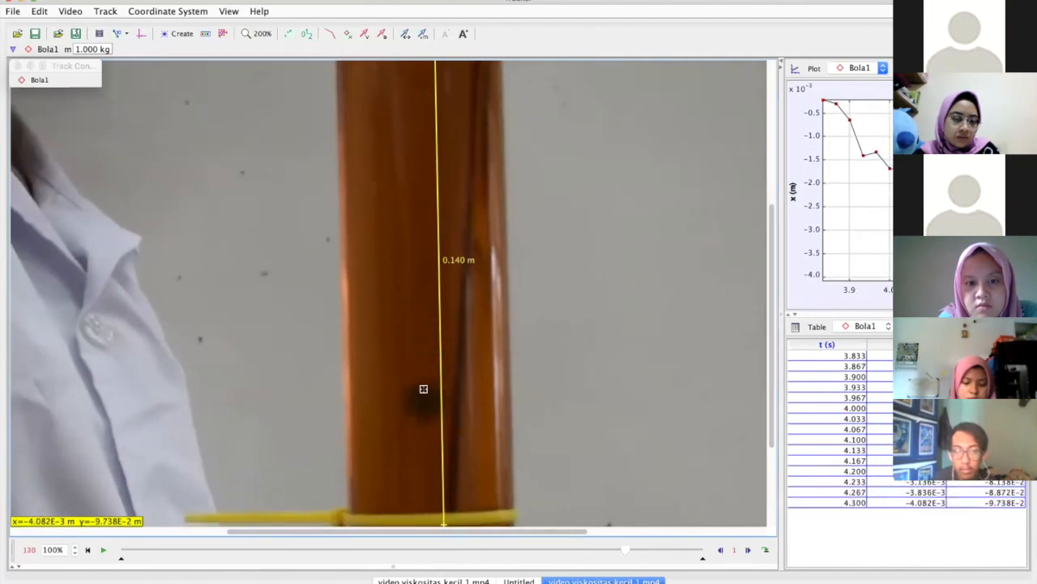
shift+click(423, 398)
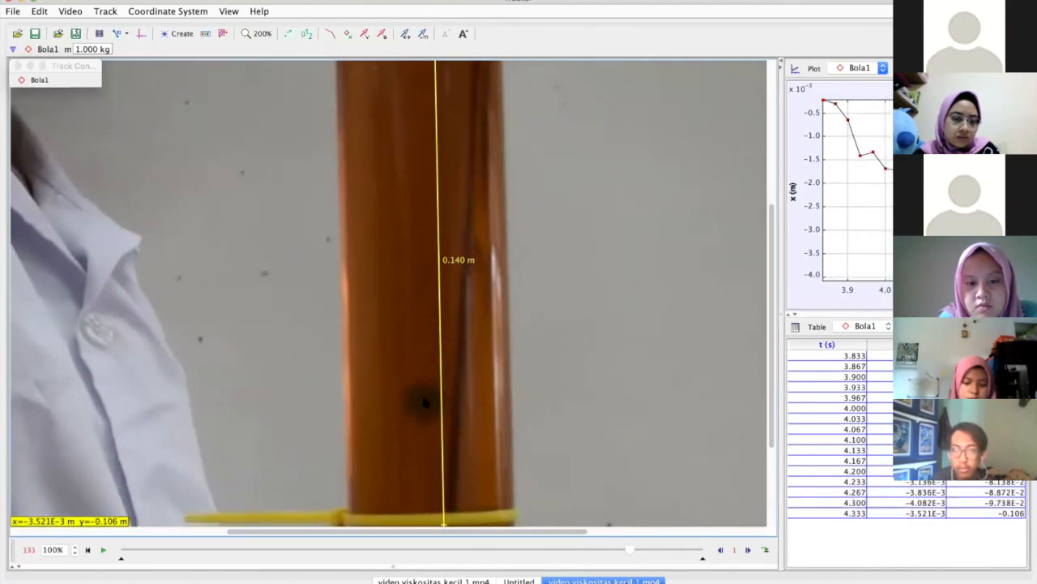
shift+click(422, 405)
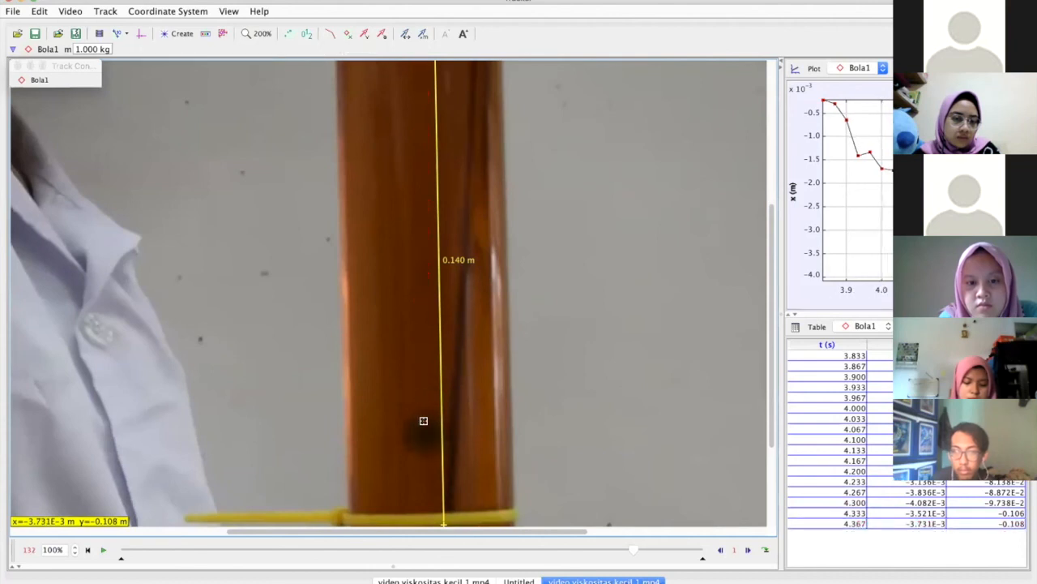
shift+click(424, 437)
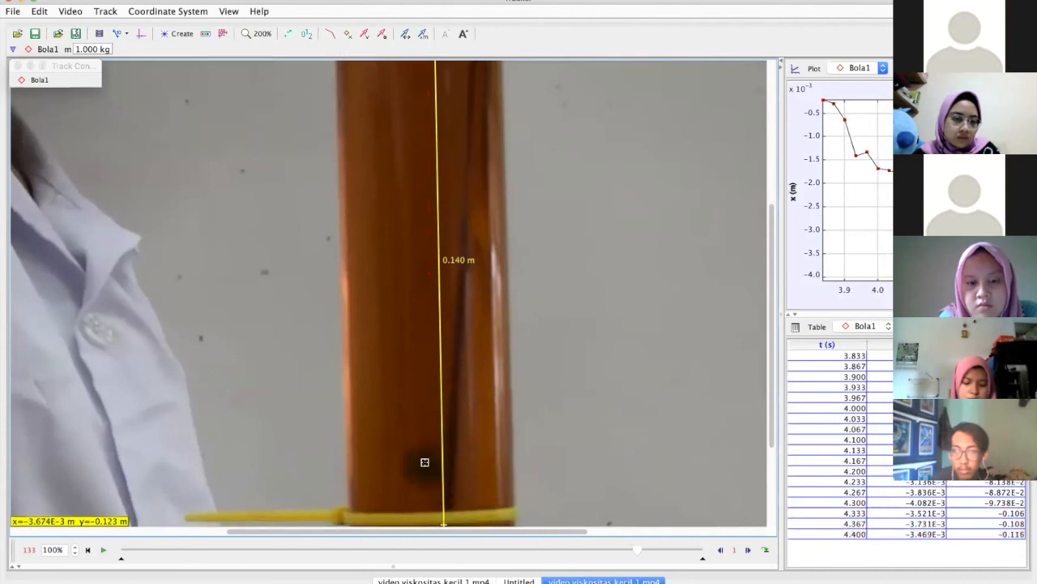
shift+click(425, 462)
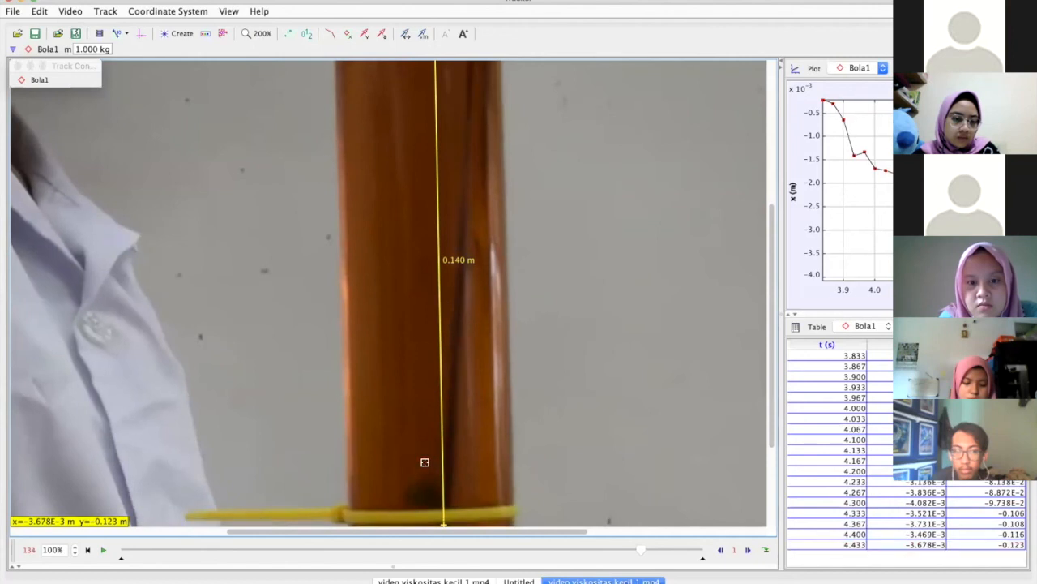
shift+click(425, 491)
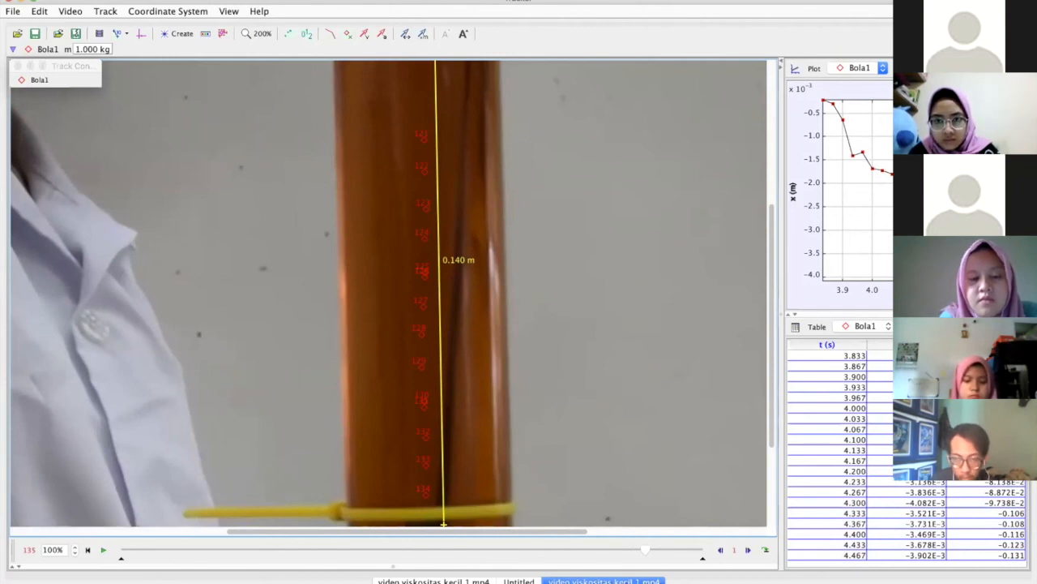
- Set the vertical axis of the Bola1 plot to the position y-component
click(18, 67)
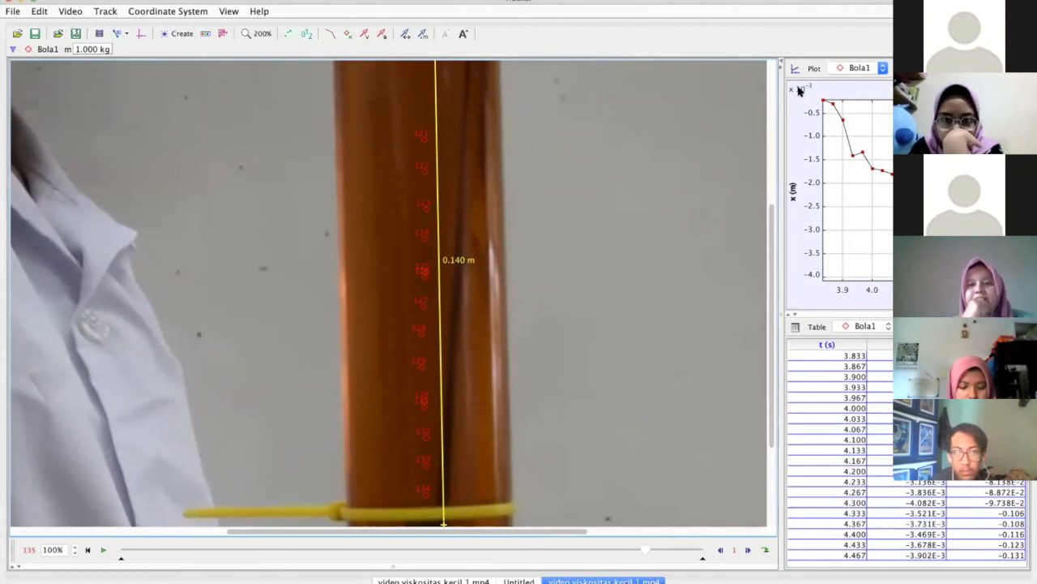
click(792, 192)
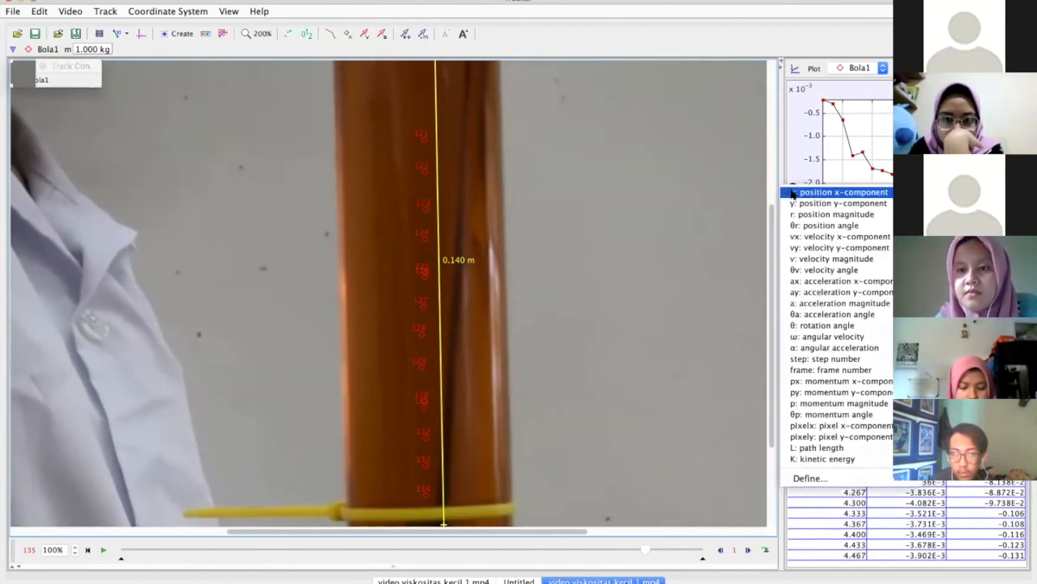
click(799, 204)
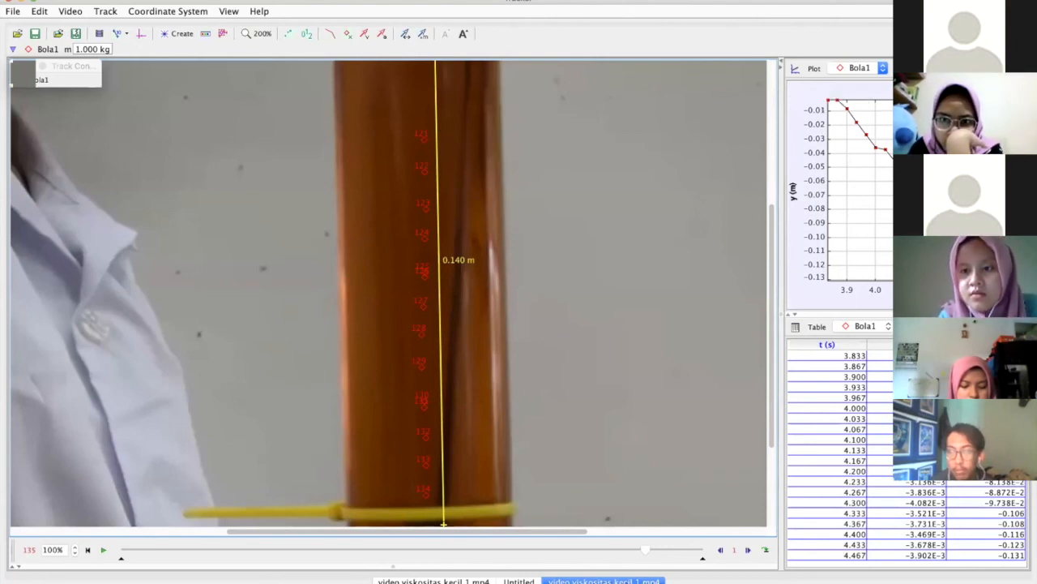
- Examine Bola1's velocity y-component (vy) plot and return the vertical axis to the position y-component
click(796, 189)
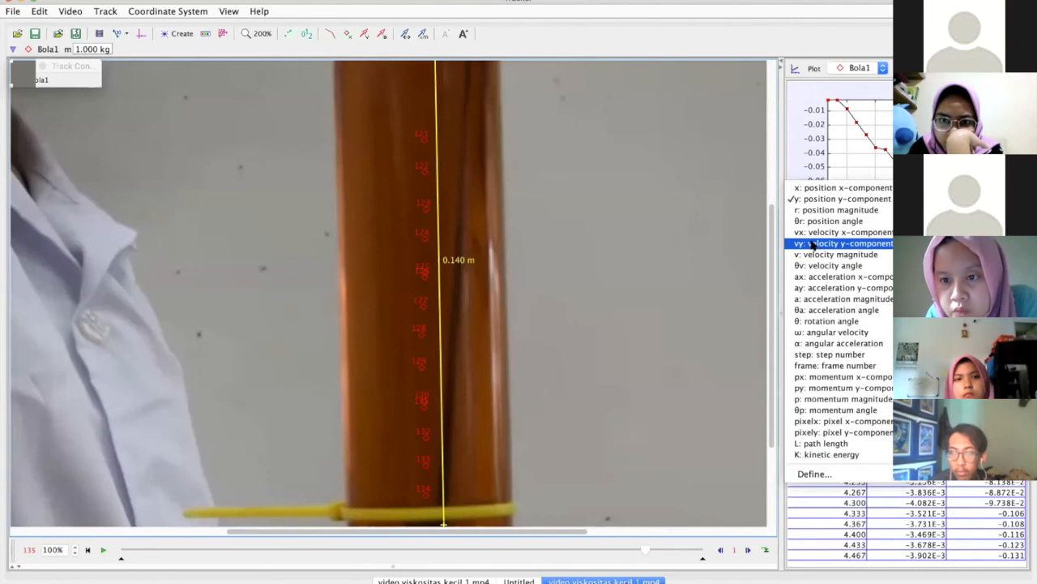
click(812, 244)
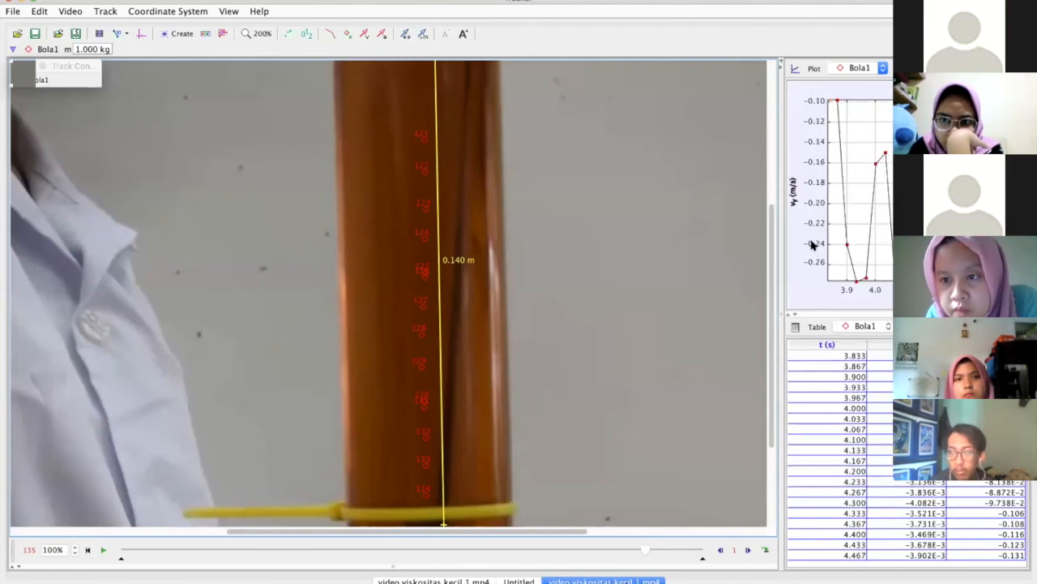
click(794, 189)
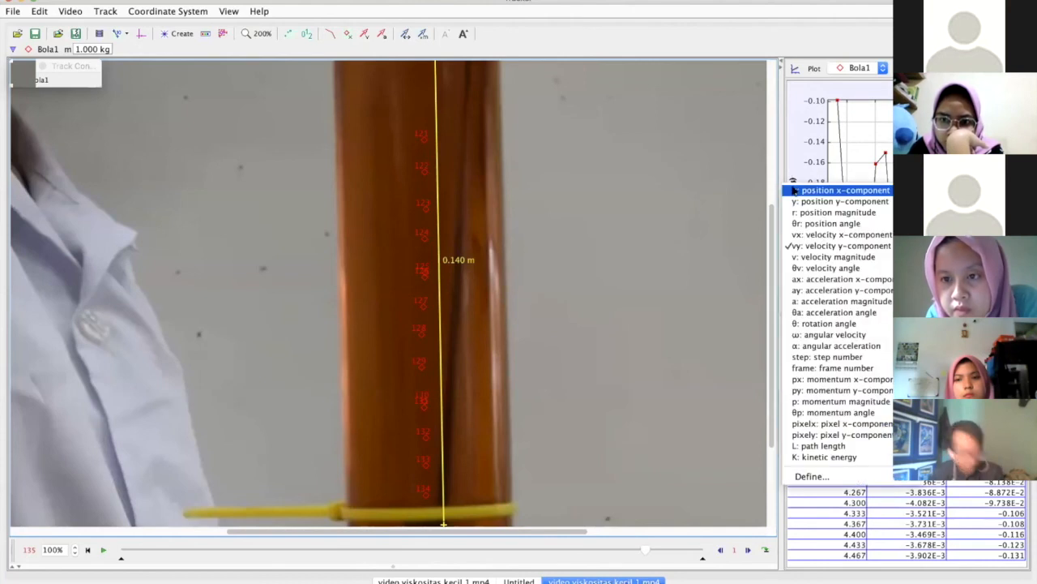
click(843, 201)
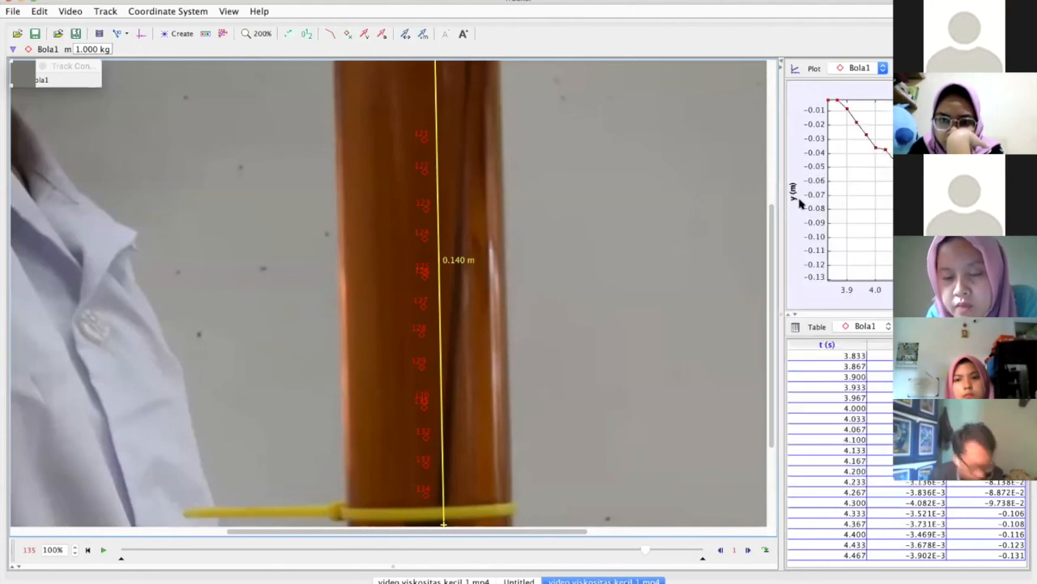